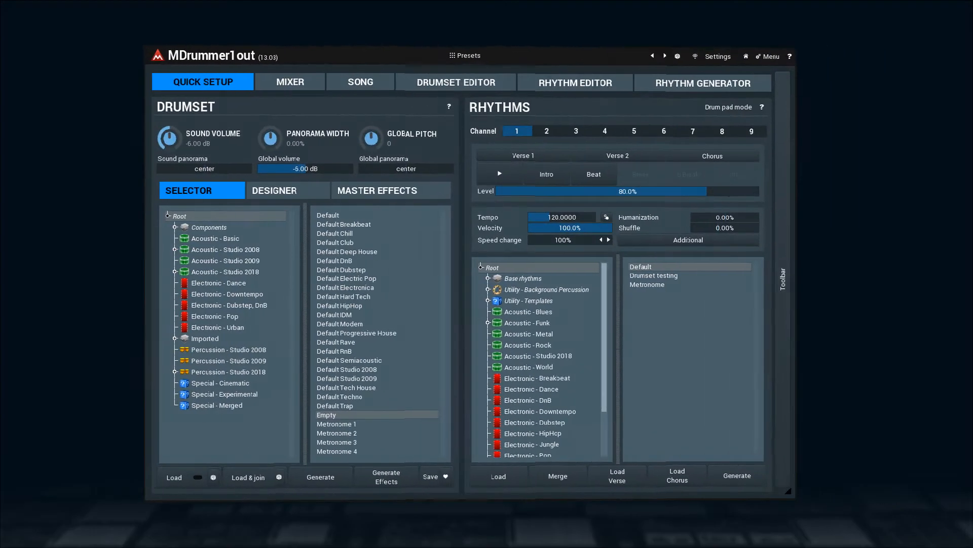
# Step: Load the Acoustic beauty drumset from Acoustic - Studio 2018 and the Basic 01 rhythm from Acoustic - Rock
pyautogui.click(266, 274)
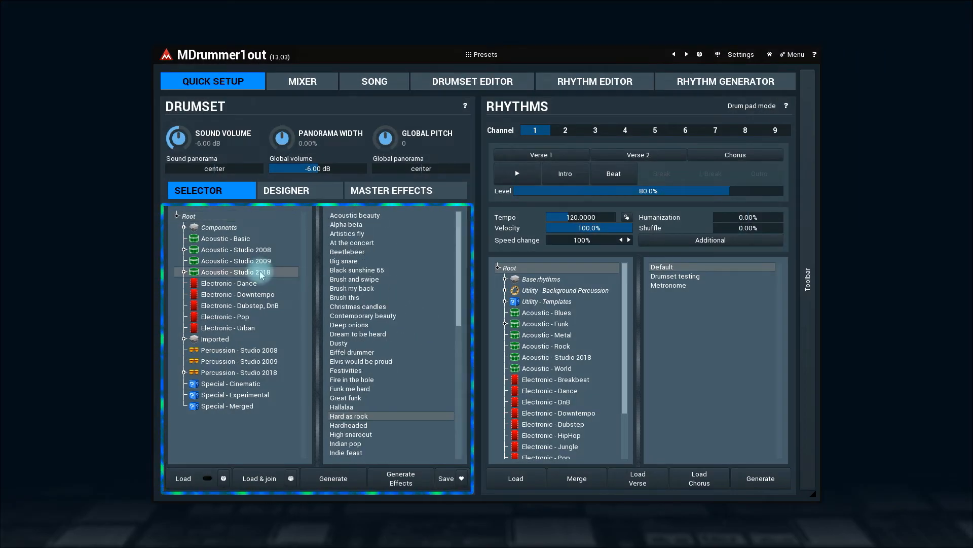
pyautogui.click(353, 217)
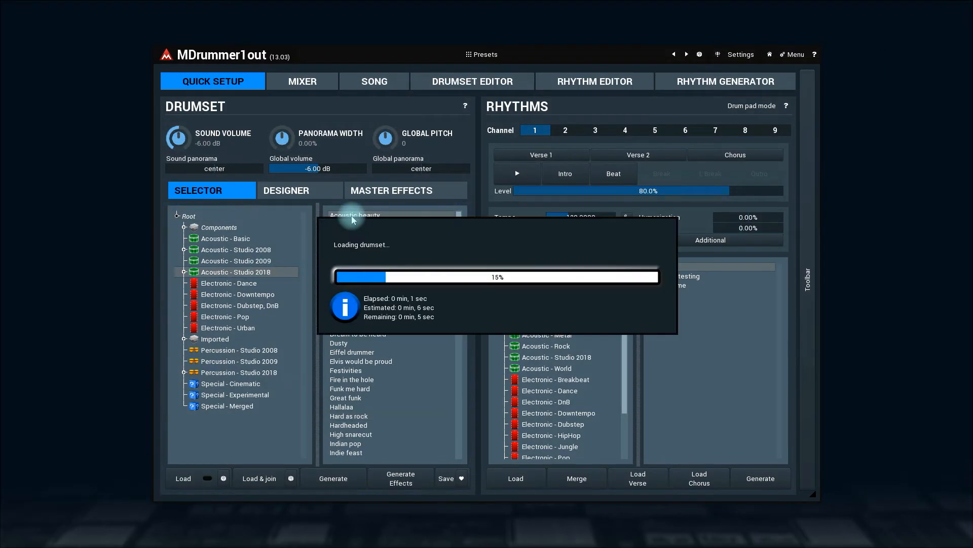
pyautogui.click(543, 346)
pyautogui.click(668, 267)
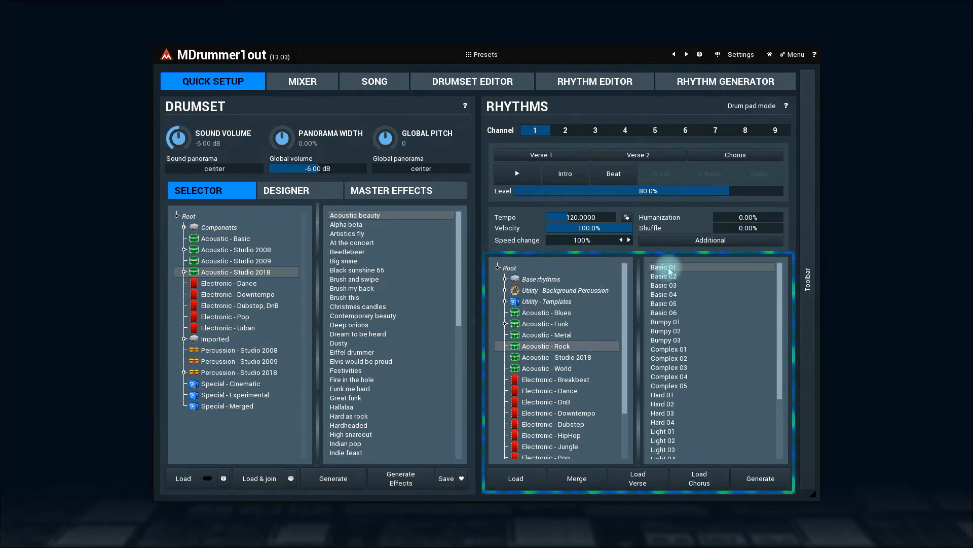
# Step: Play the intro and Verse 1 of the loaded Basic 01 rock rhythm
pyautogui.click(569, 180)
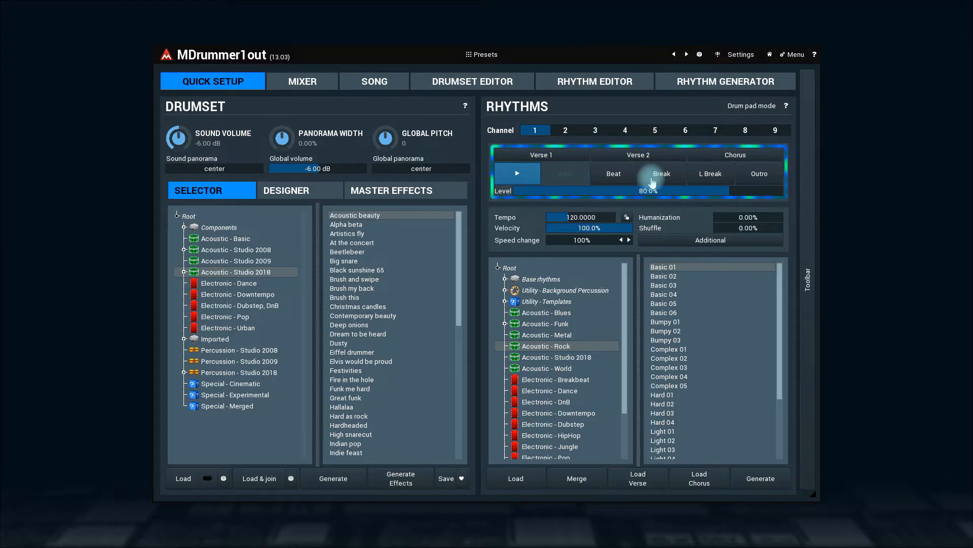
pyautogui.click(571, 158)
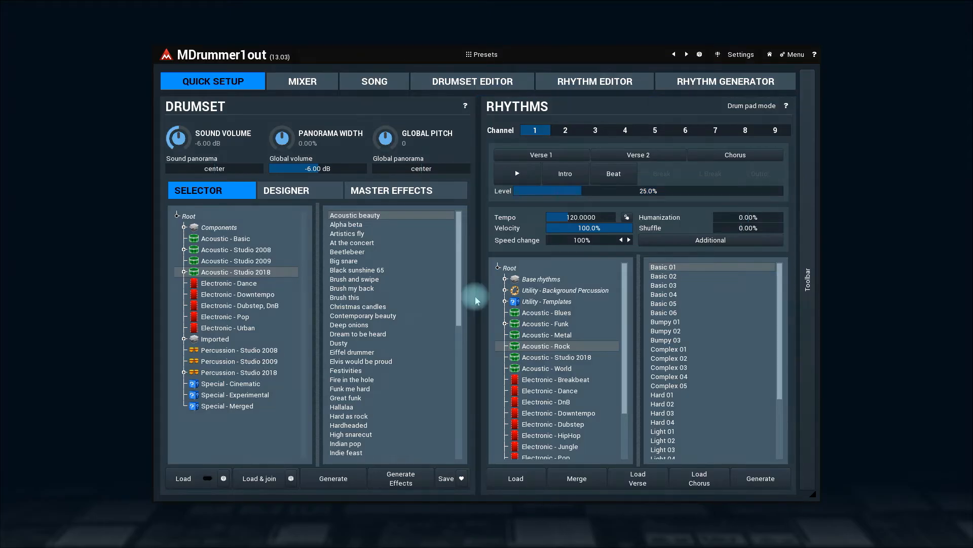
# Step: Load the Rave 01 drumset from Electronic - Dance so that it joins the current acoustic drumset
pyautogui.click(250, 282)
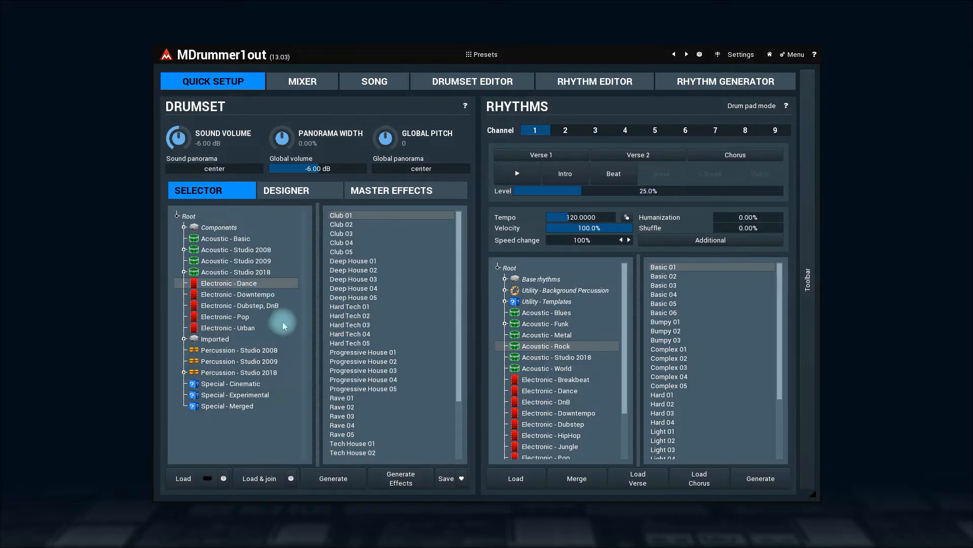
pyautogui.click(347, 399)
pyautogui.click(269, 477)
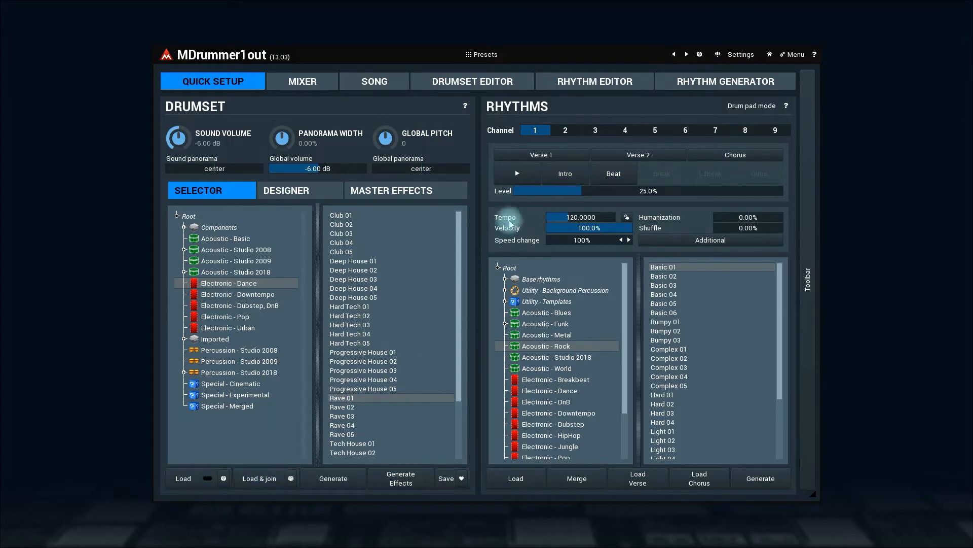
# Step: Play Verse 1 and Verse 2 of the rock rhythm with the joined drumset, and stop playback
pyautogui.click(534, 157)
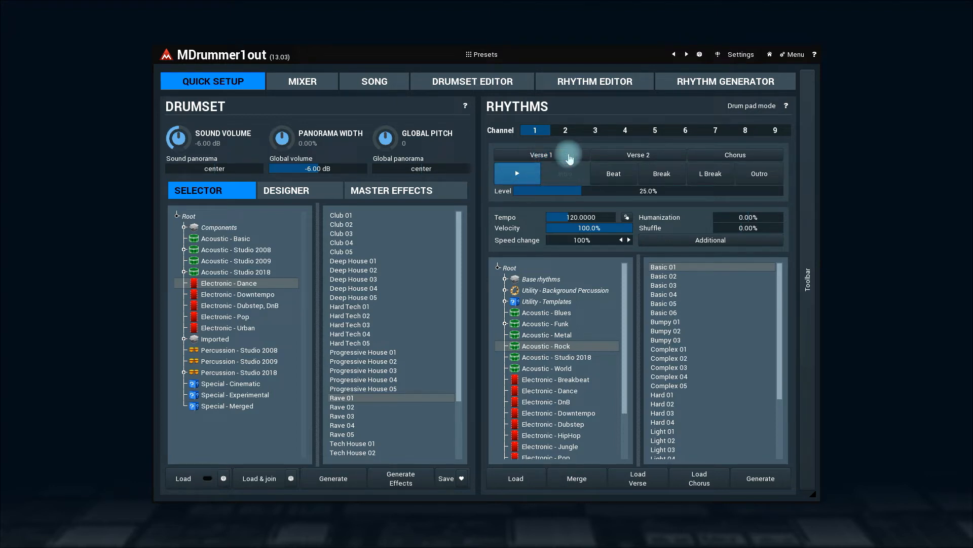
pyautogui.click(624, 157)
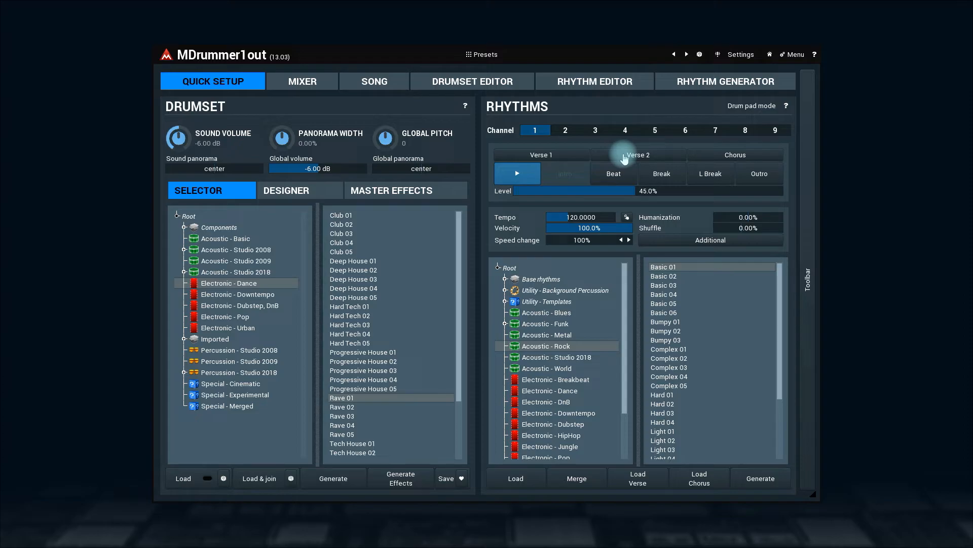
pyautogui.click(515, 175)
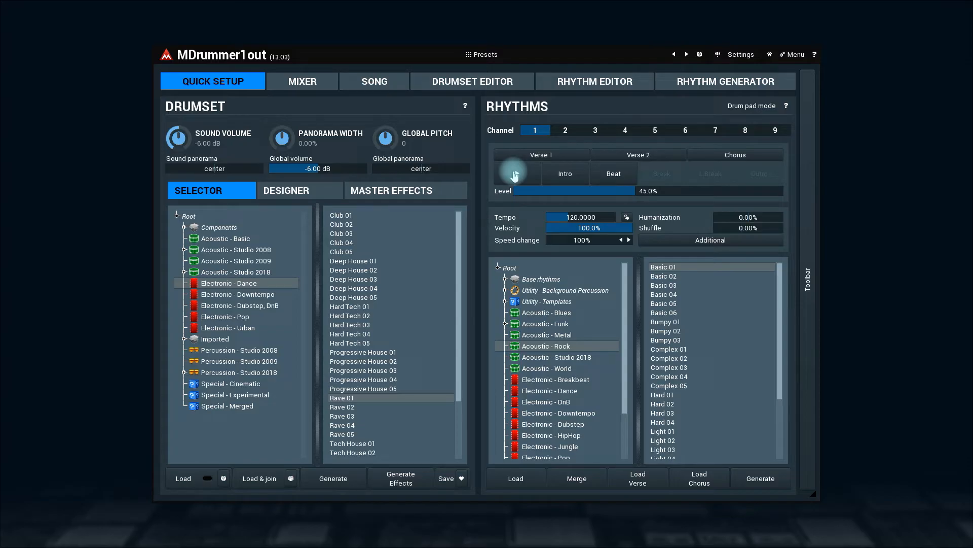
# Step: Generate a random drumset and load the Club 01 rhythm from Electronic - Dance
pyautogui.click(334, 480)
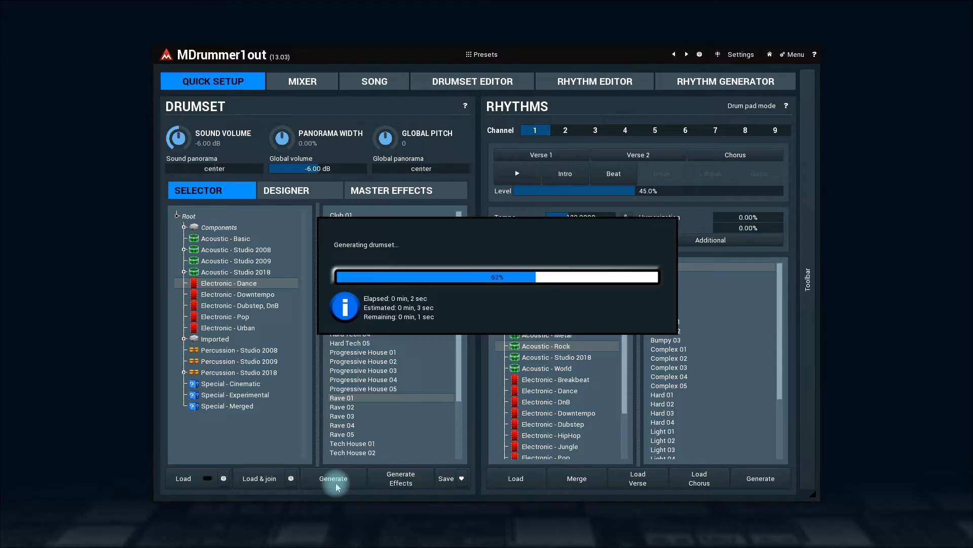
pyautogui.click(550, 394)
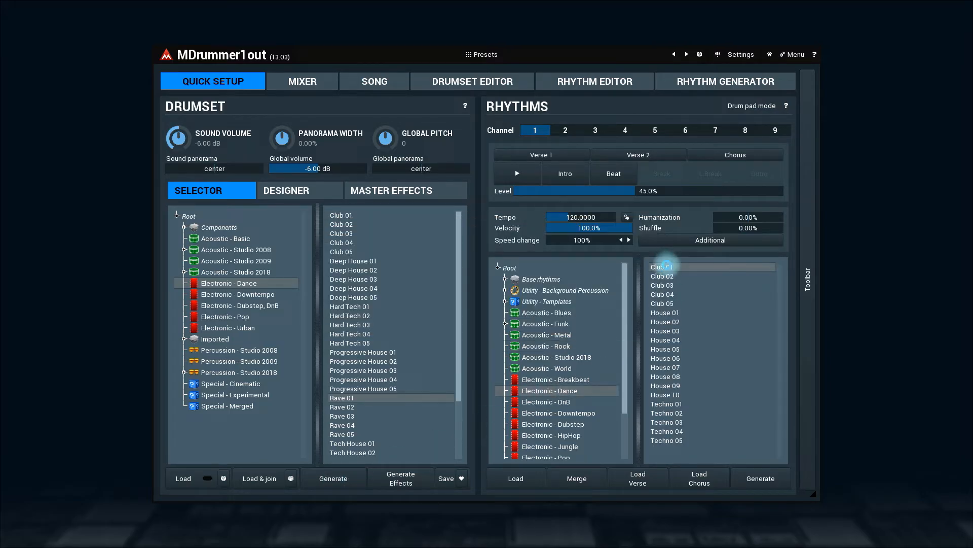
pyautogui.click(668, 268)
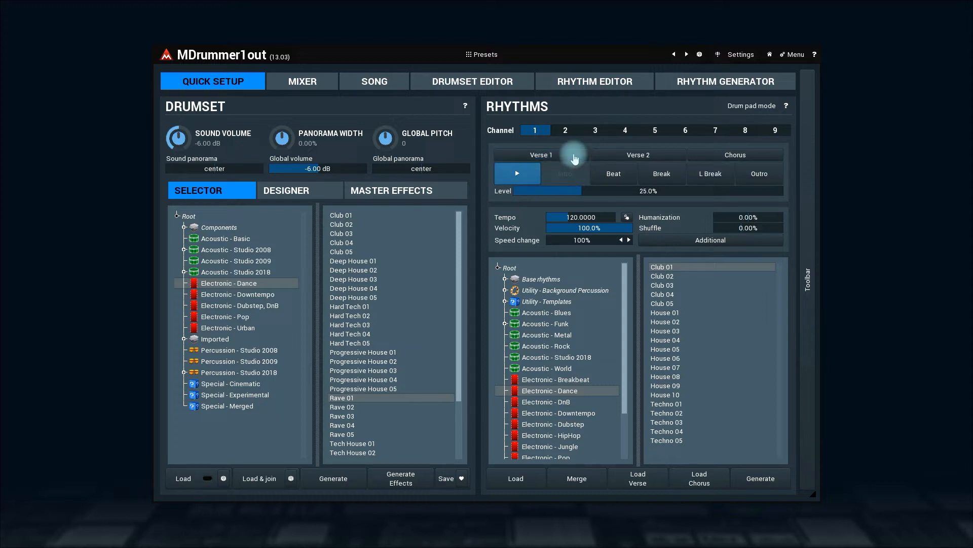
# Step: Play Verse 2 and the chorus of the Club 01 rhythm, ending with its outro
pyautogui.click(641, 155)
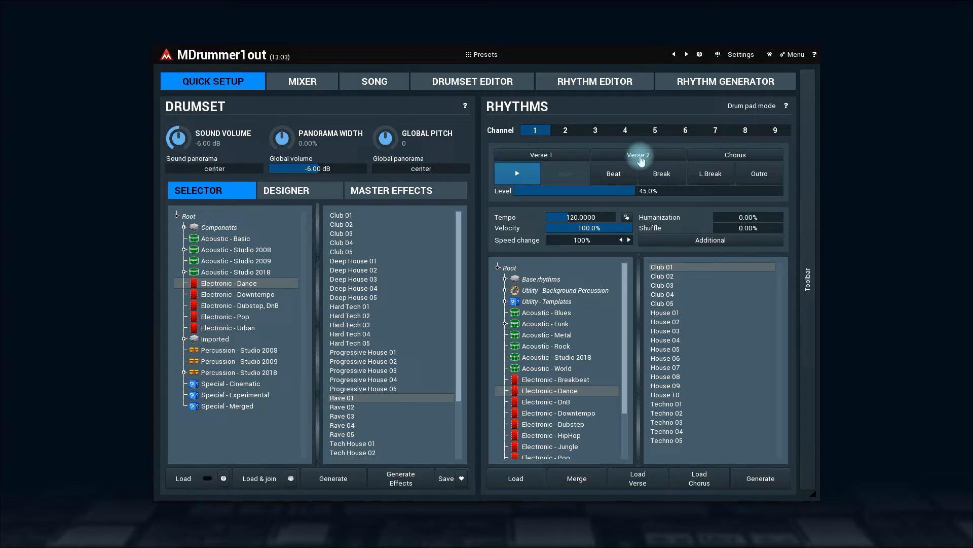
pyautogui.click(709, 158)
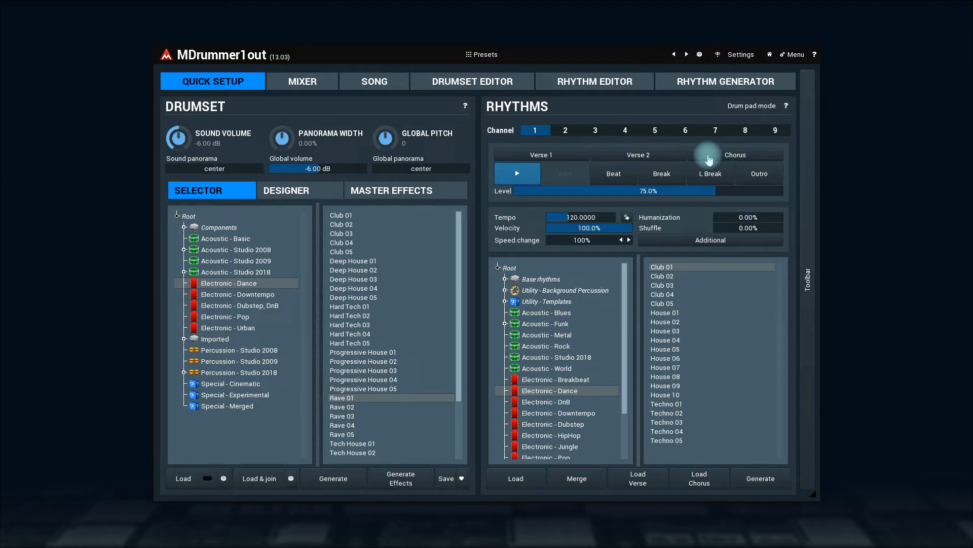
pyautogui.click(747, 174)
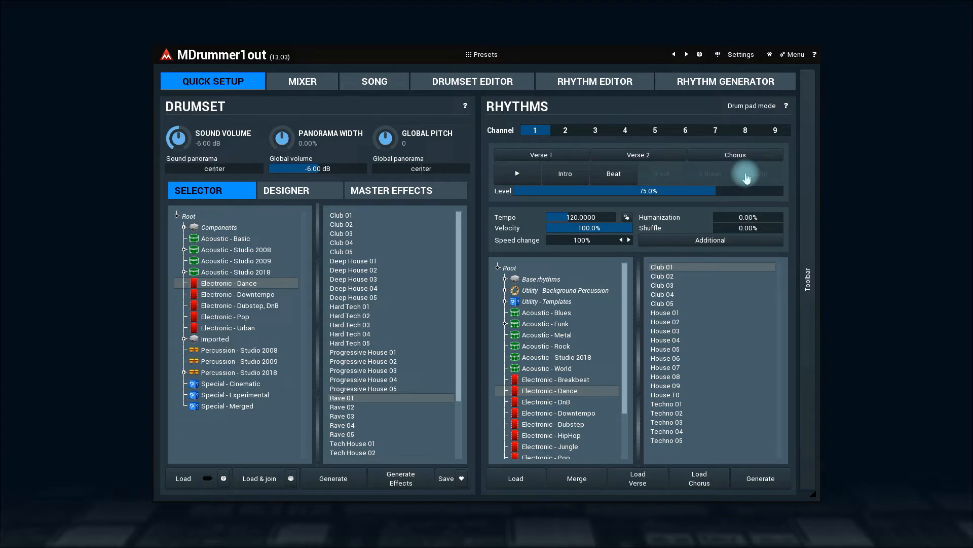
# Step: Generate new random components for the drumset in the drumset designer and review the component list
pyautogui.click(313, 191)
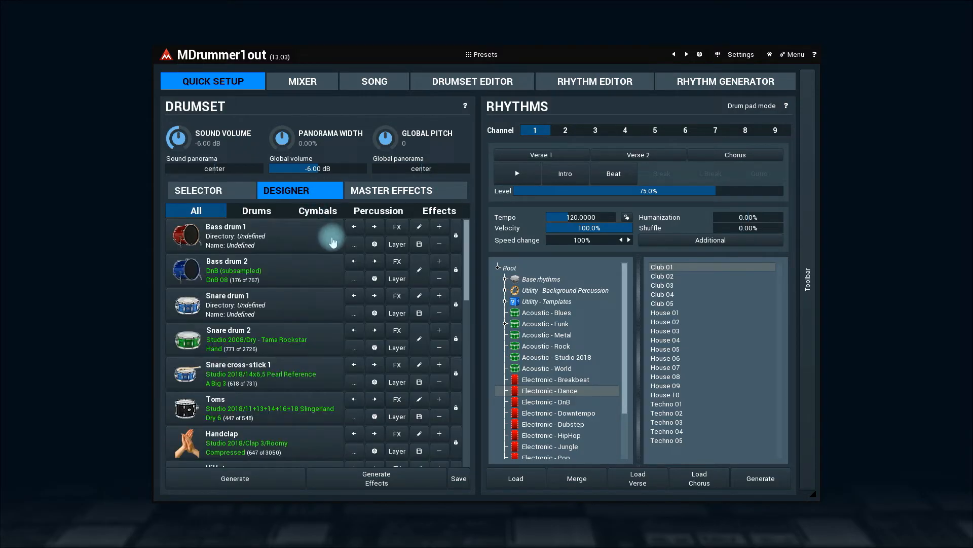
pyautogui.click(336, 310)
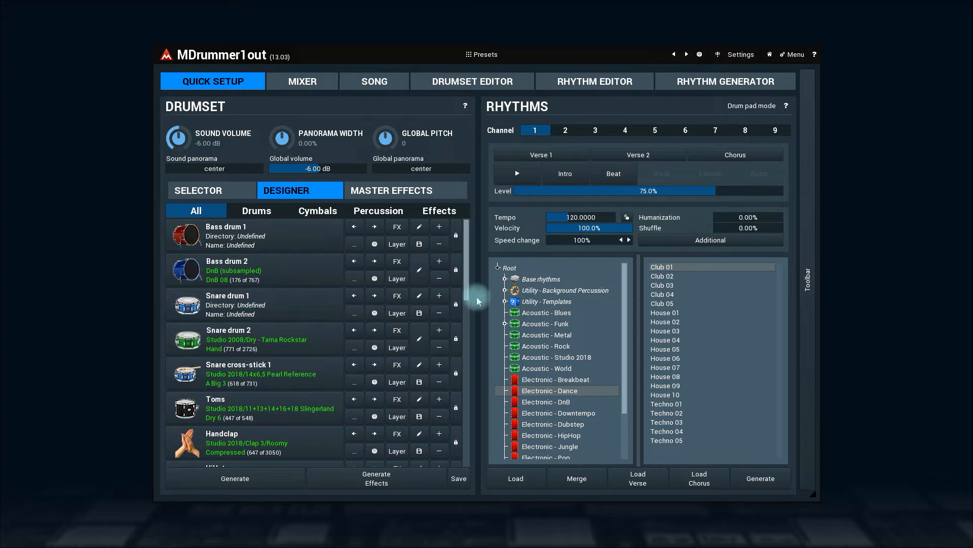
pyautogui.moveTo(466, 299); pyautogui.dragTo(454, 423)
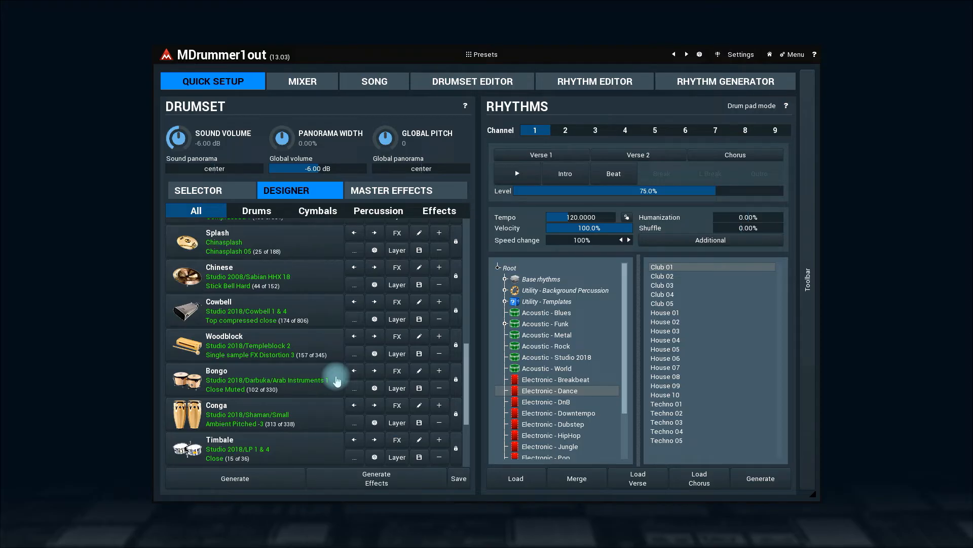
pyautogui.click(249, 481)
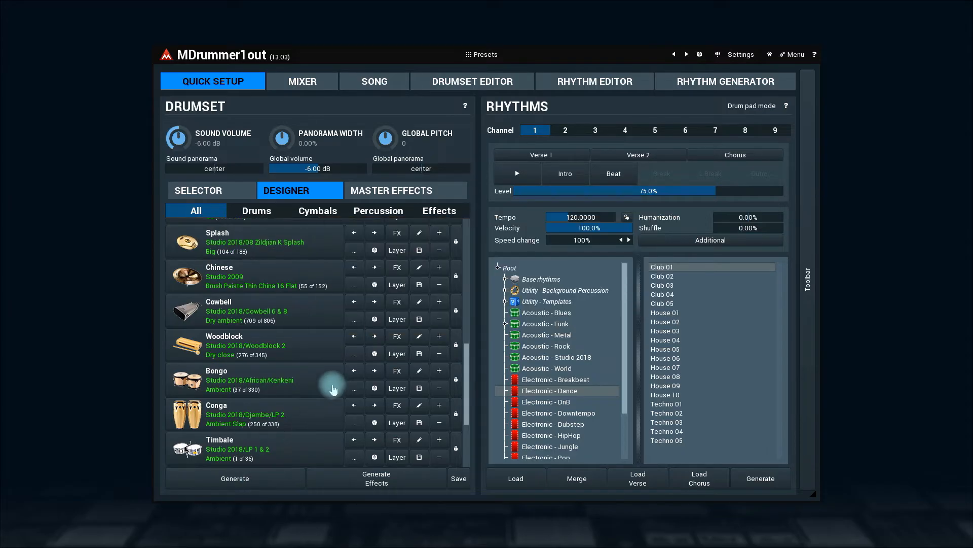
pyautogui.moveTo(464, 397); pyautogui.dragTo(466, 227)
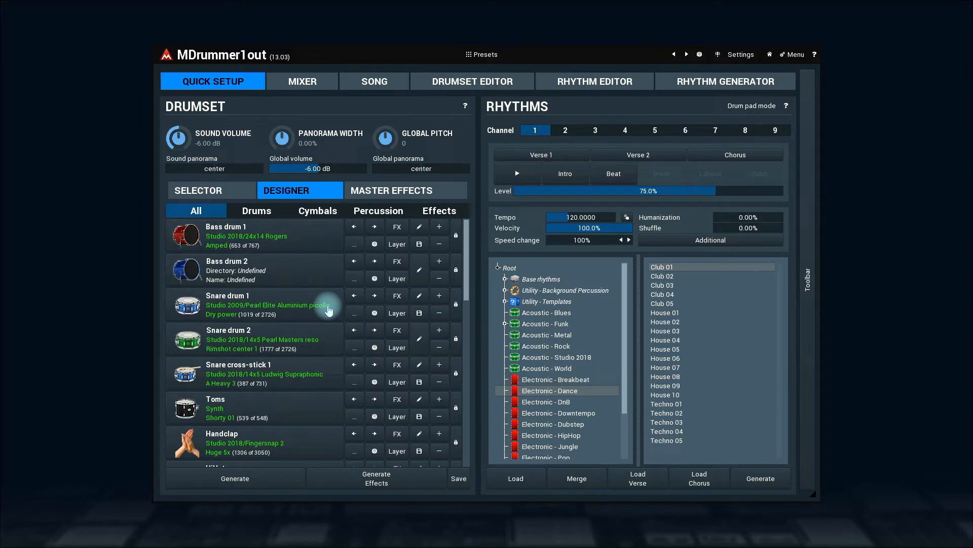
# Step: Play the funk rhythm's intro while applying the Hard compressed and Medium room master effect presets in turn
pyautogui.click(401, 194)
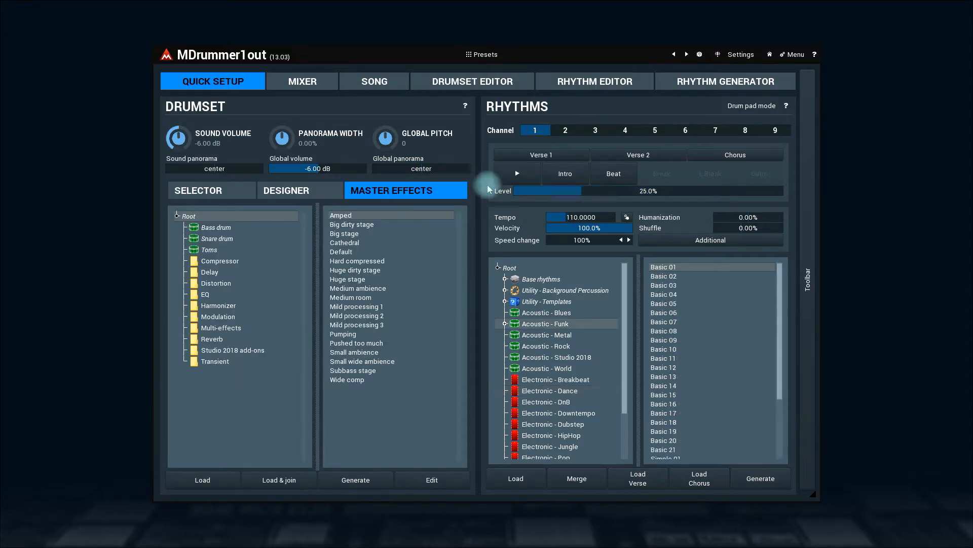
pyautogui.click(565, 174)
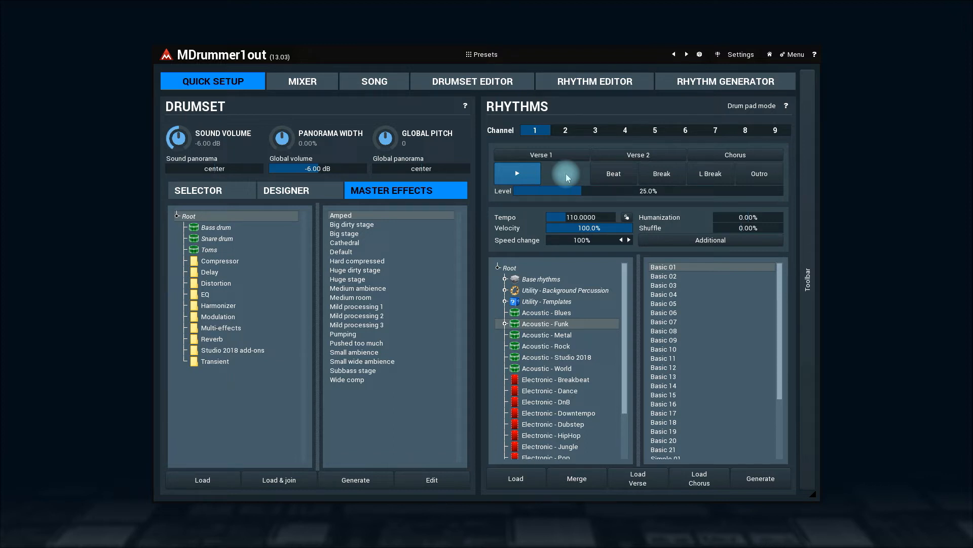
pyautogui.click(373, 262)
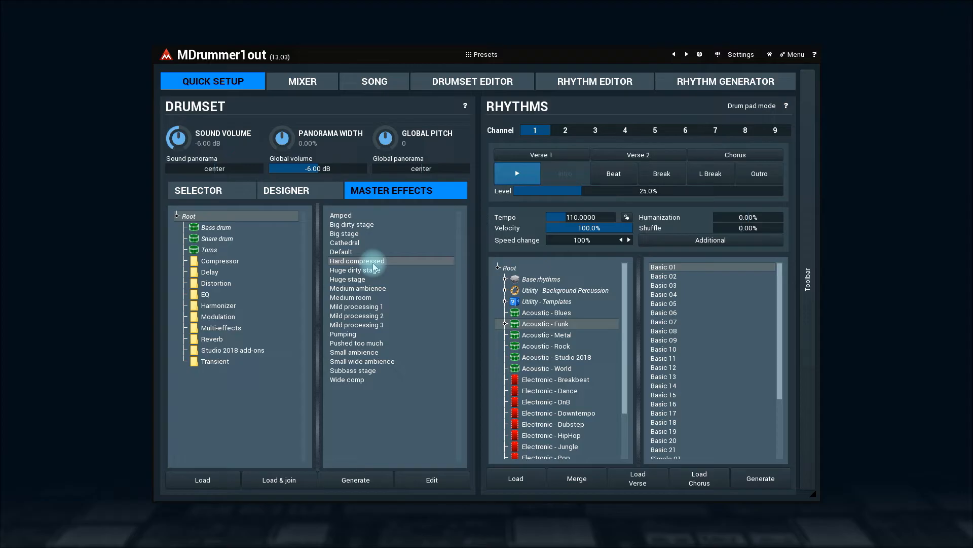
pyautogui.click(357, 299)
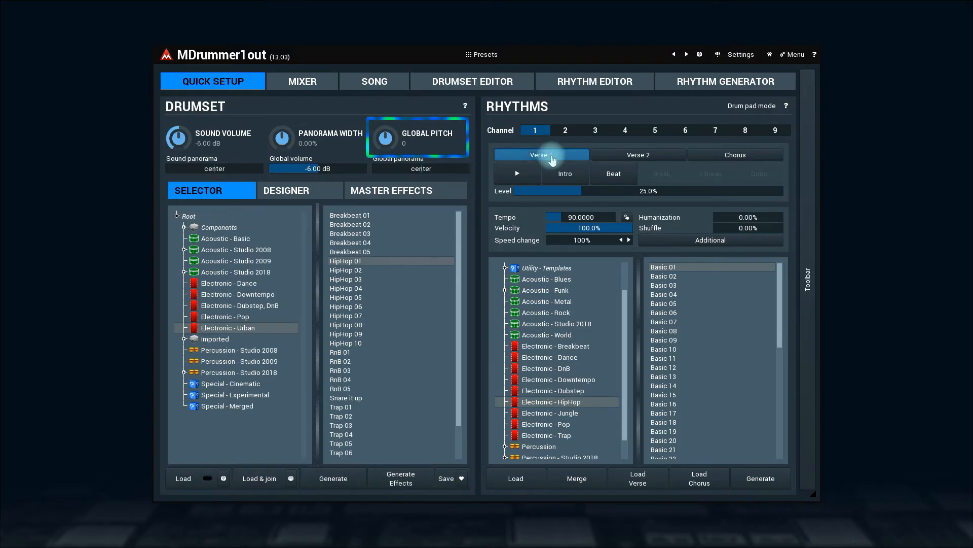
# Step: Play Verse 1 of the Electronic - HipHop rhythm, and the intro and outro of the African 80 bpm Nkan 3-4 rhythm
pyautogui.click(551, 159)
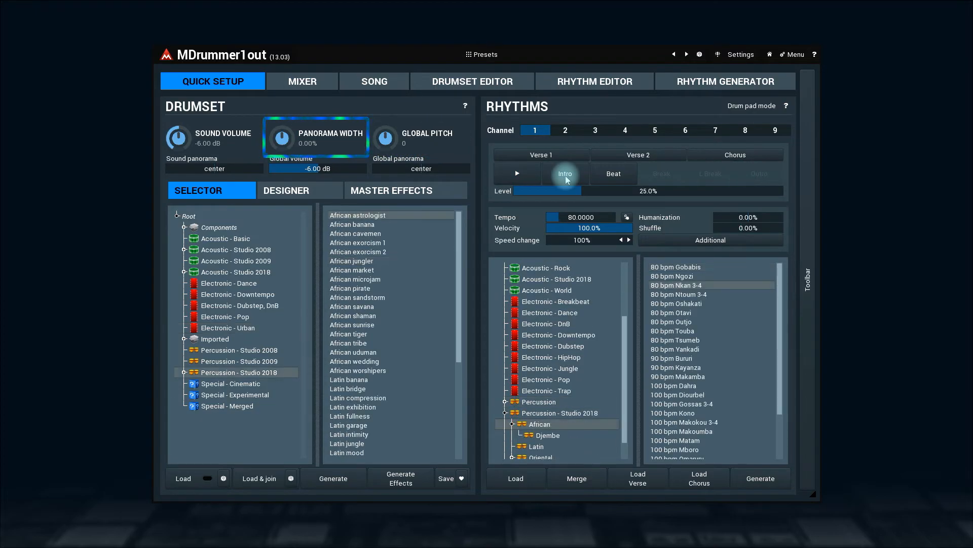
pyautogui.click(565, 175)
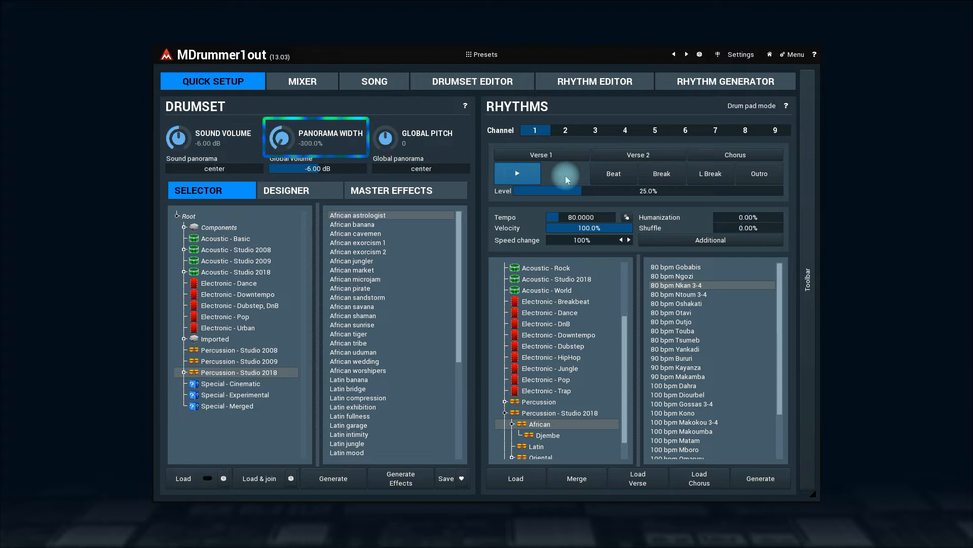
pyautogui.click(746, 176)
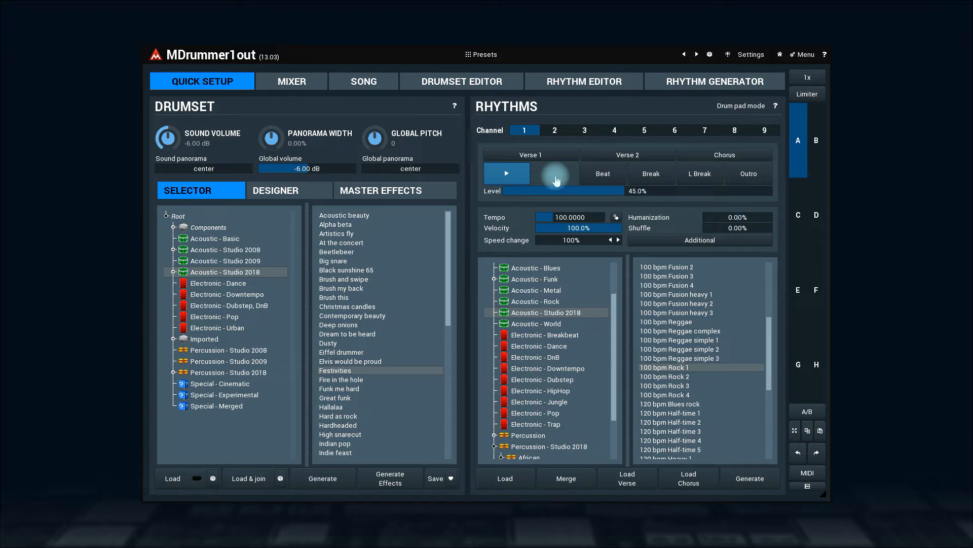
# Step: Merge the 0010 Straight - Tambourine background percussion pattern into the playing rhythm, and undo the merge
pyautogui.moveTo(615, 316); pyautogui.dragTo(612, 278)
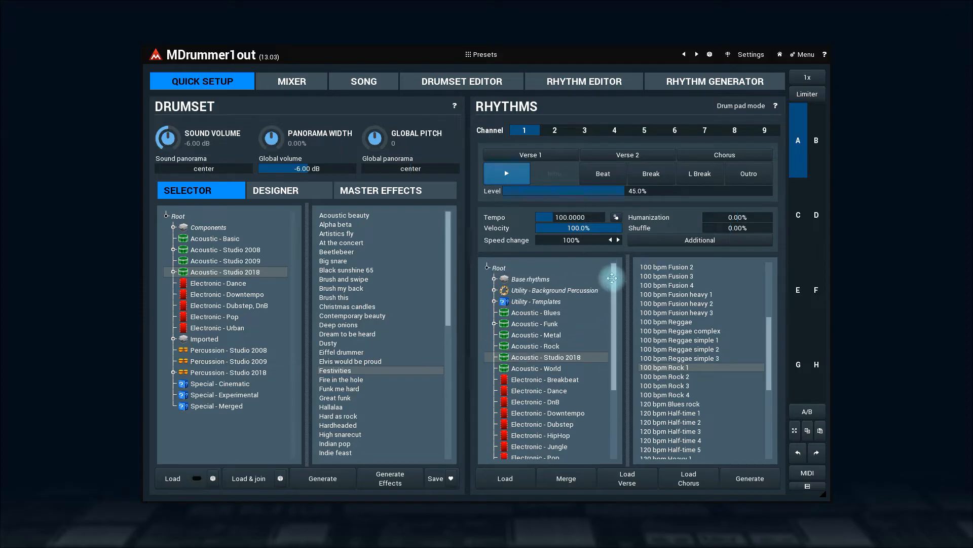
pyautogui.click(495, 290)
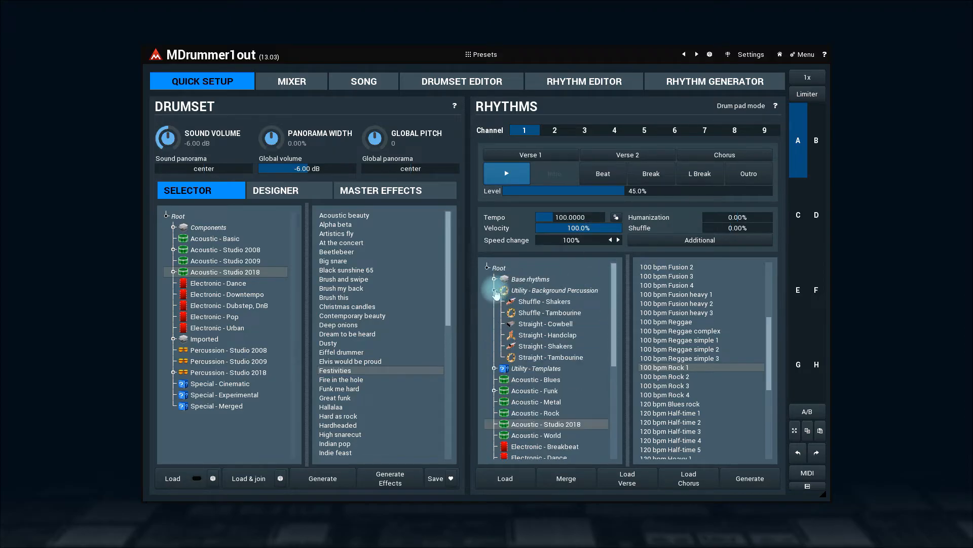
pyautogui.click(558, 357)
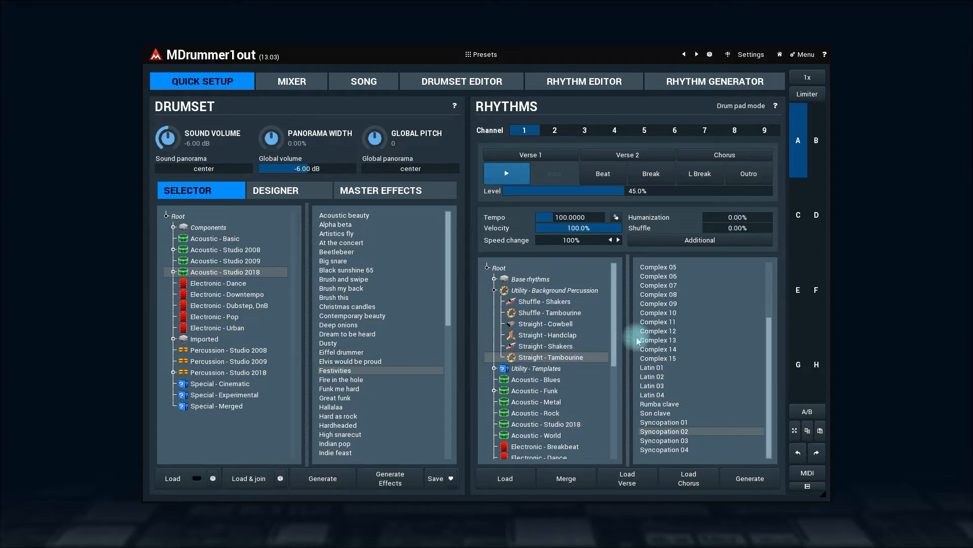
pyautogui.moveTo(769, 350); pyautogui.dragTo(767, 278)
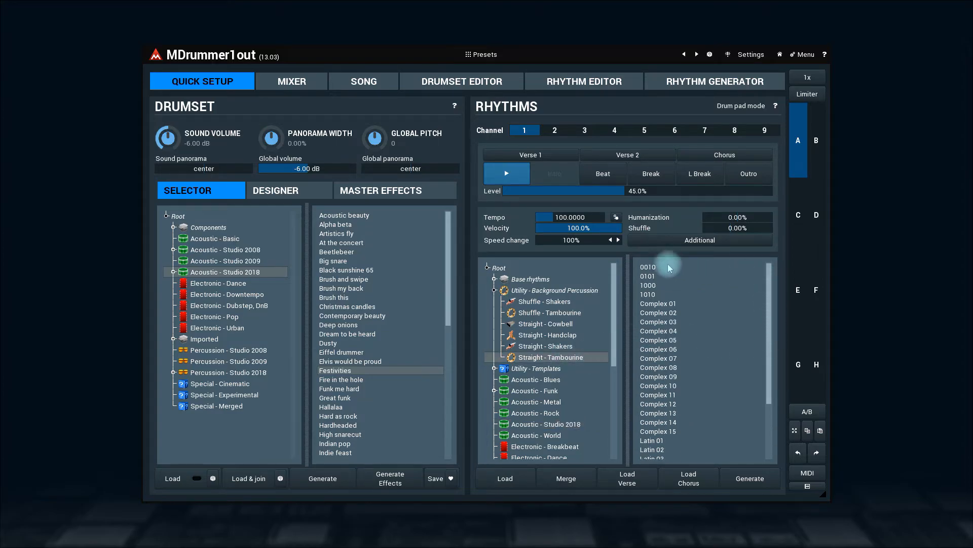
pyautogui.click(649, 268)
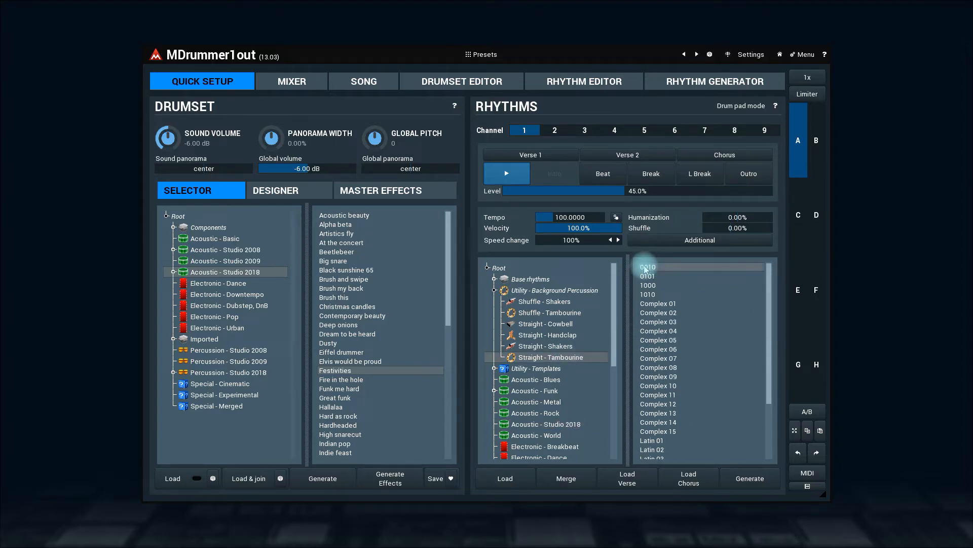
pyautogui.click(568, 478)
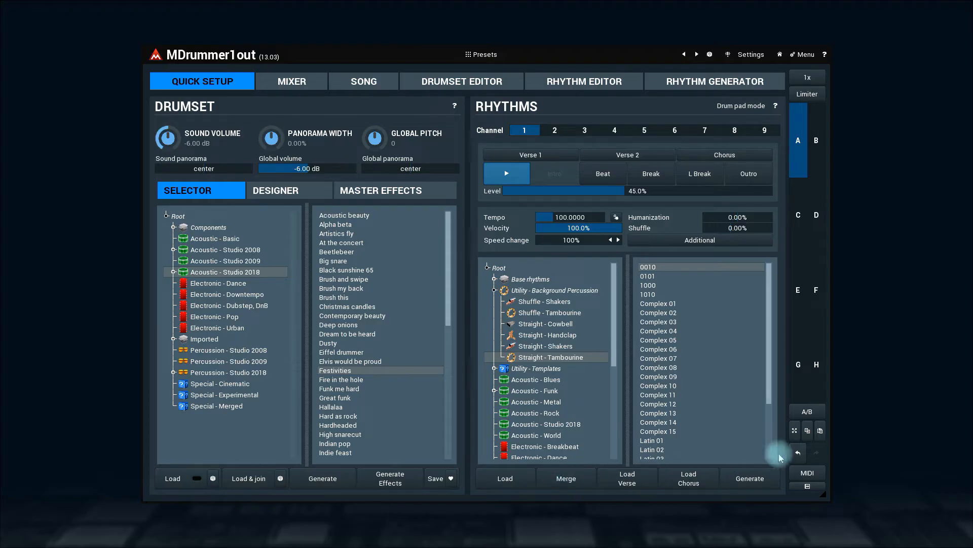
pyautogui.click(798, 452)
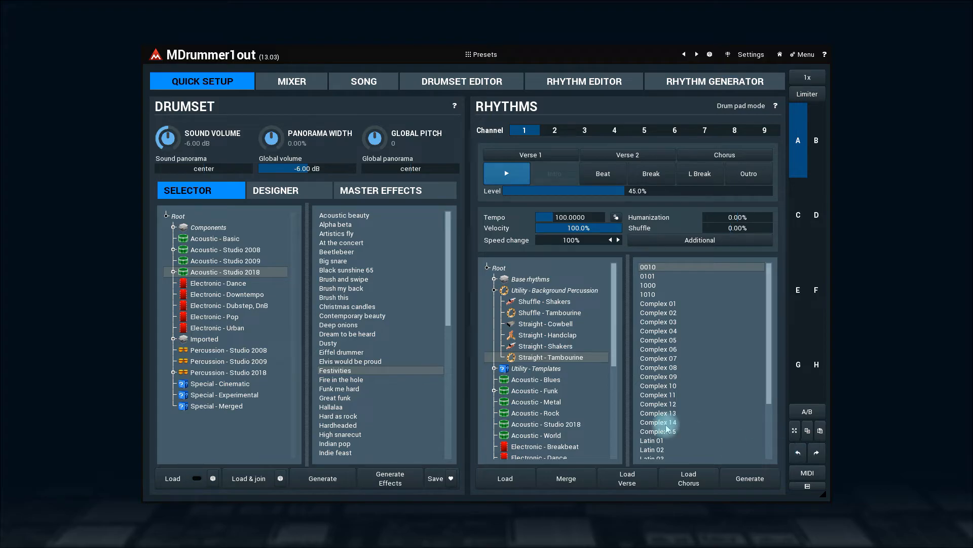
# Step: Merge the Latin 01 pattern from the Straight - Shakers background percussion into the playing rhythm
pyautogui.click(561, 346)
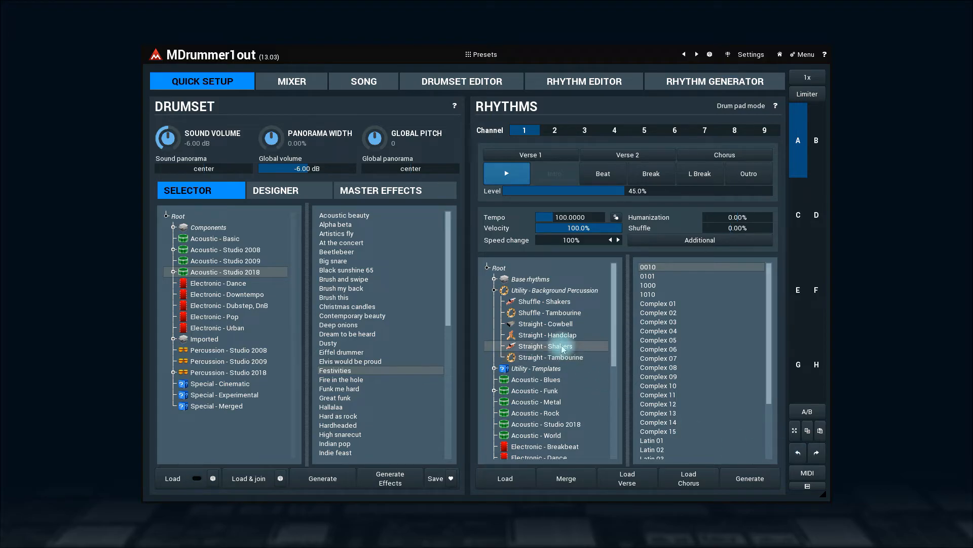
pyautogui.click(653, 441)
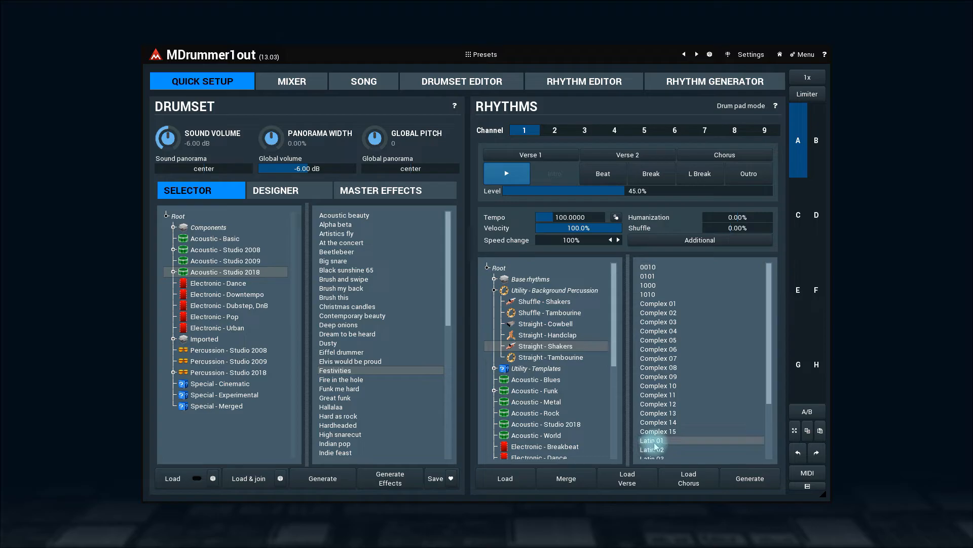
pyautogui.click(570, 476)
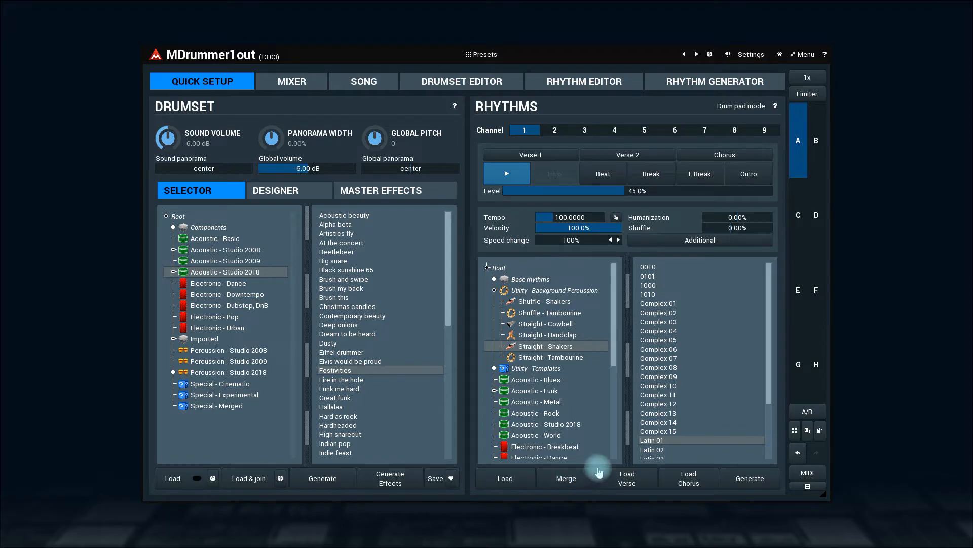
# Step: Generate new random rhythms twice in a row, and end playback with the outro
pyautogui.click(744, 483)
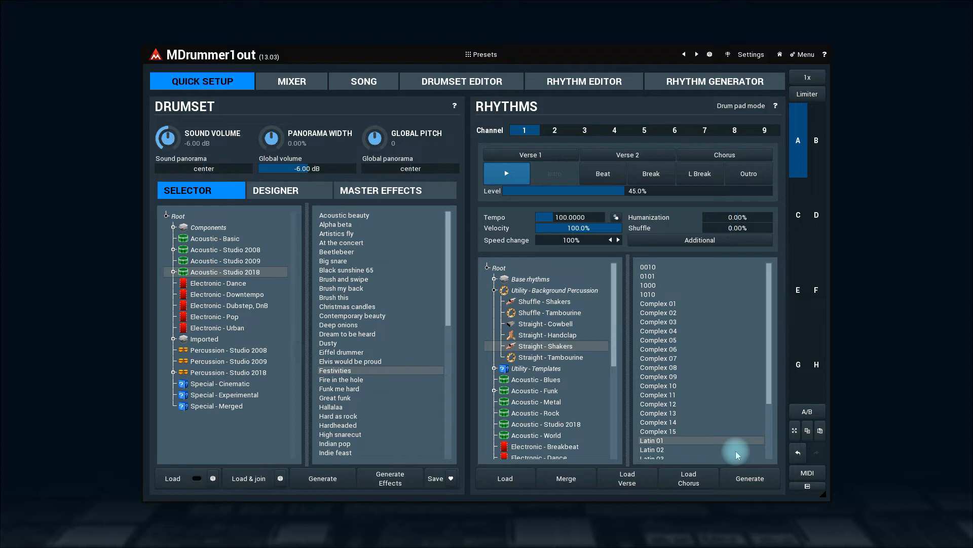
pyautogui.click(748, 479)
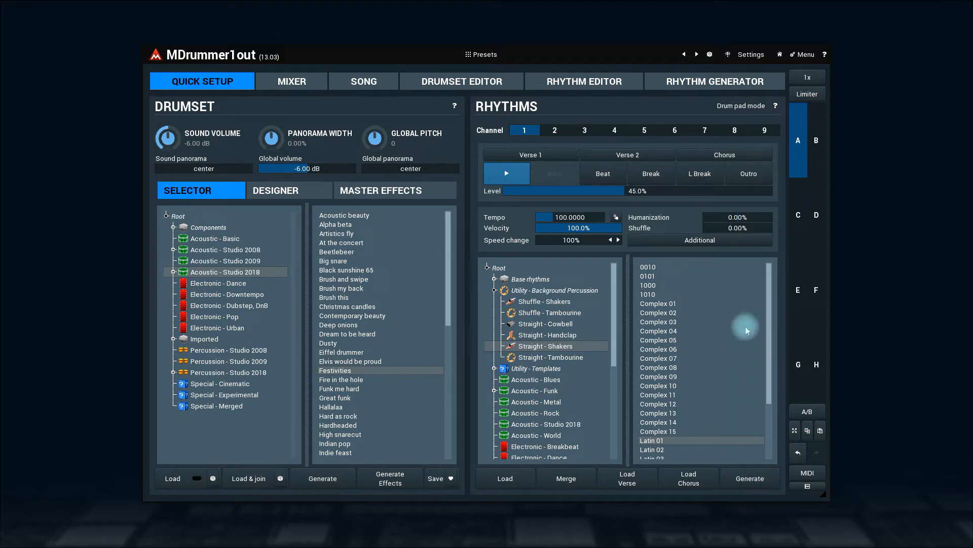
pyautogui.click(738, 176)
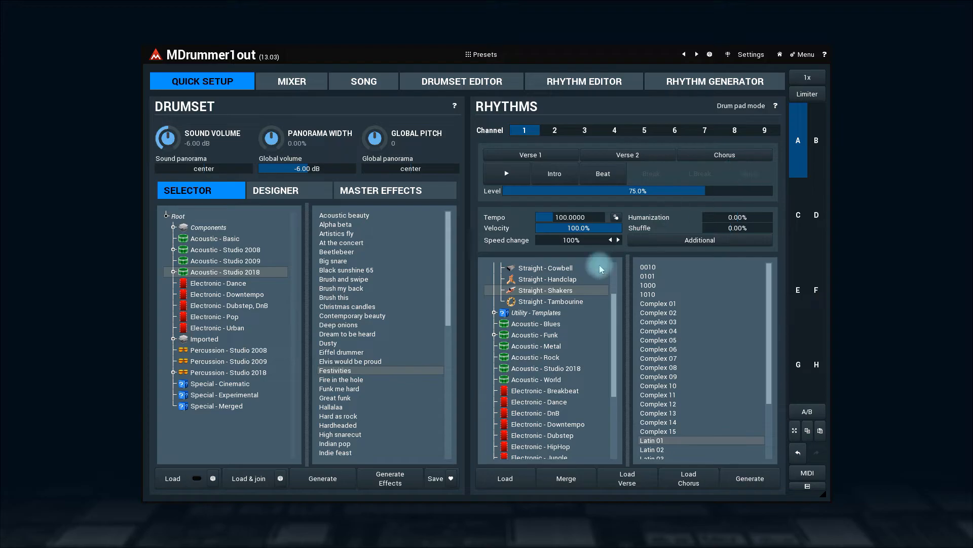
# Step: Select the Blues 01 rhythm from Acoustic - Blues, and alternate playback between Verse 2 and the chorus
pyautogui.click(543, 325)
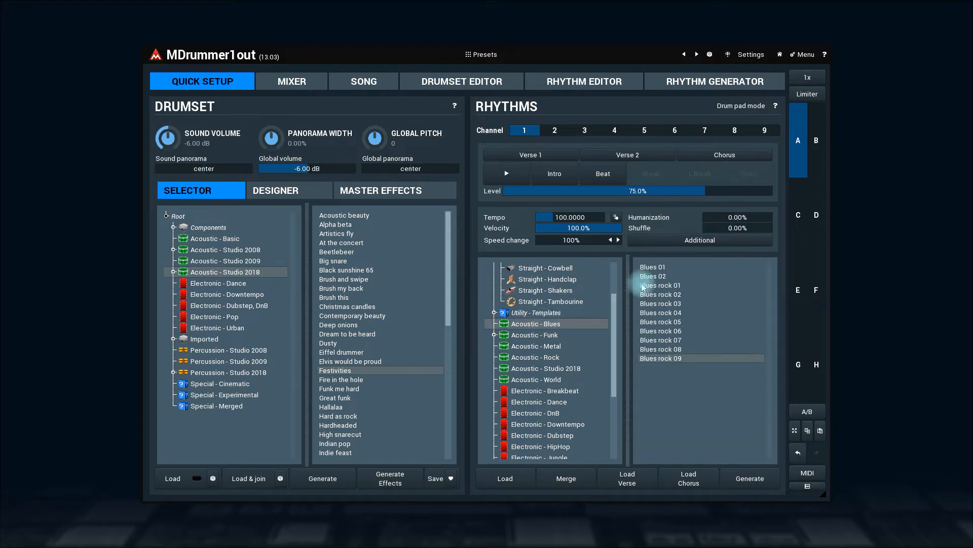
pyautogui.click(654, 267)
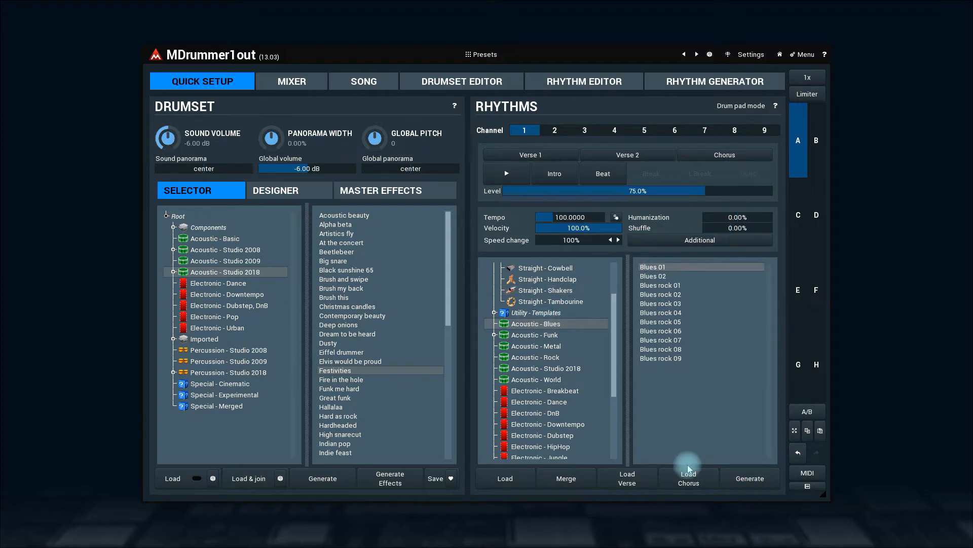
pyautogui.click(638, 157)
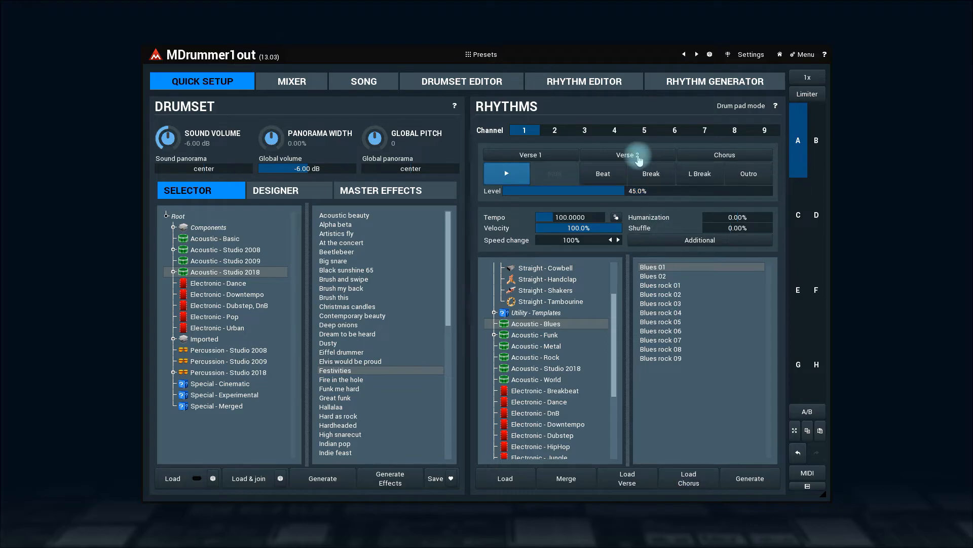
pyautogui.click(697, 159)
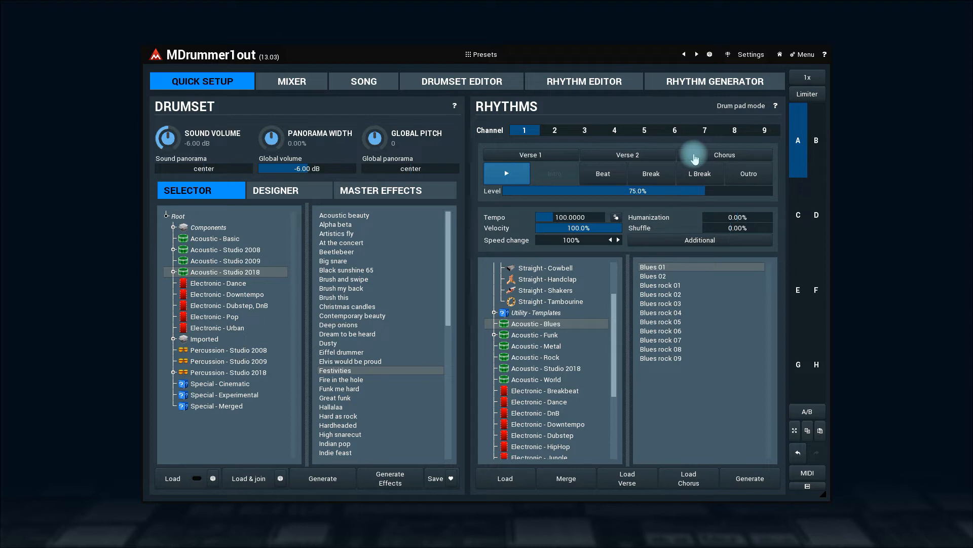
pyautogui.click(653, 160)
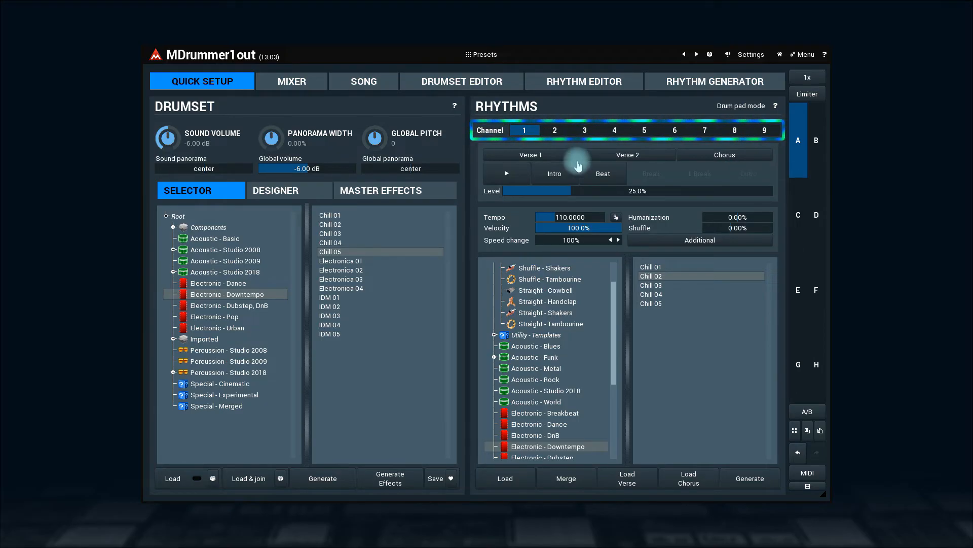
# Step: Play Verse 1 of the rhythms on channels 1 and 2, and add Verse 2 of the channel 3 rhythm
pyautogui.click(546, 159)
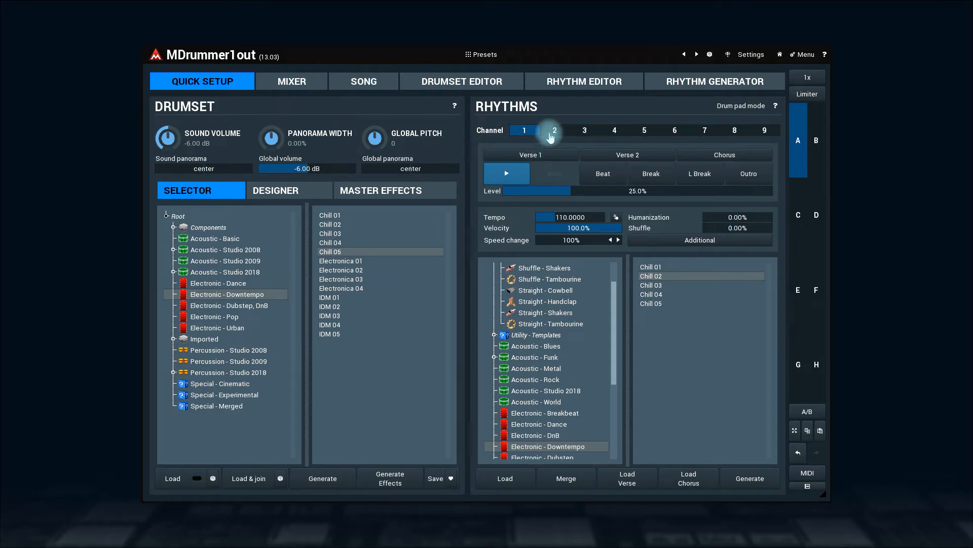
pyautogui.click(552, 130)
pyautogui.click(542, 158)
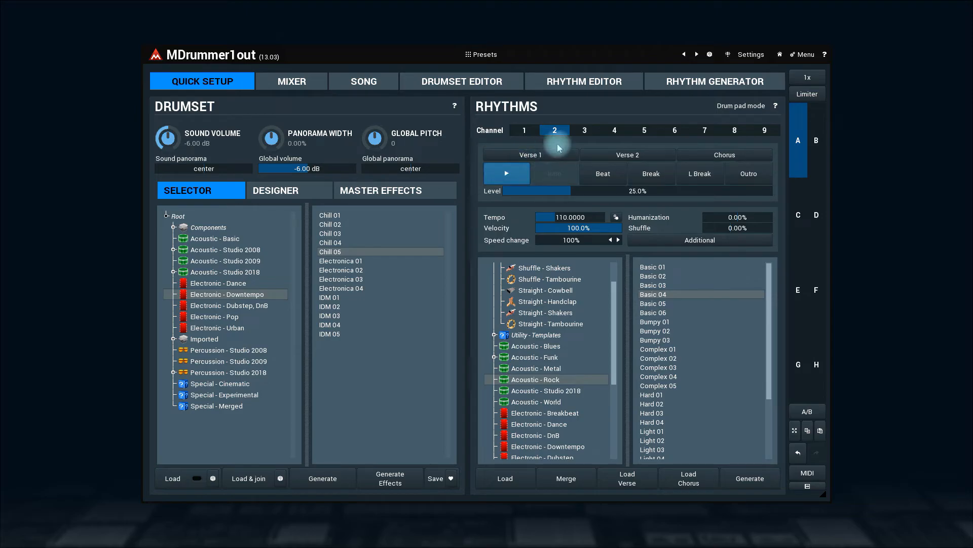
pyautogui.click(585, 129)
pyautogui.click(608, 158)
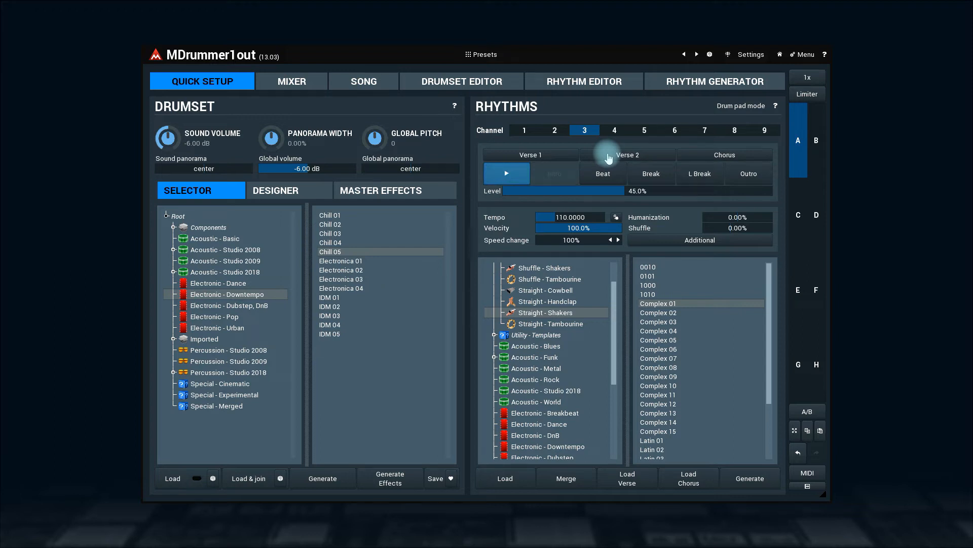
# Step: Play Verse 2 on channel 4 and Verse 1 on channel 5, and stop playback
pyautogui.click(614, 132)
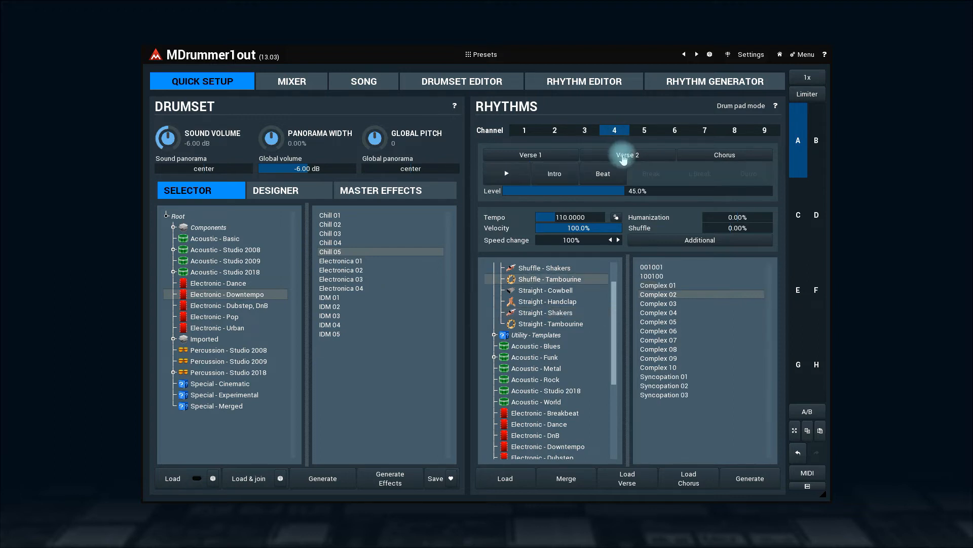
pyautogui.click(623, 158)
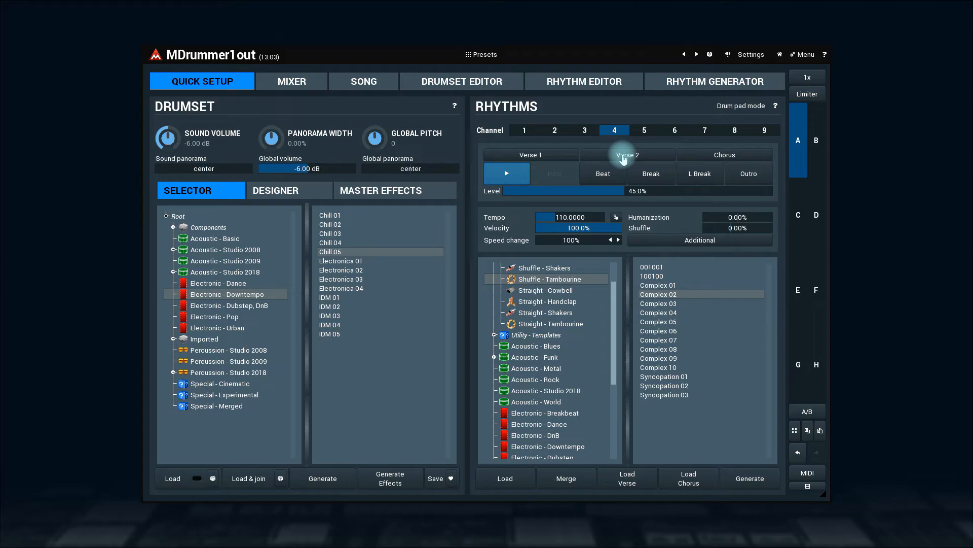
pyautogui.click(644, 130)
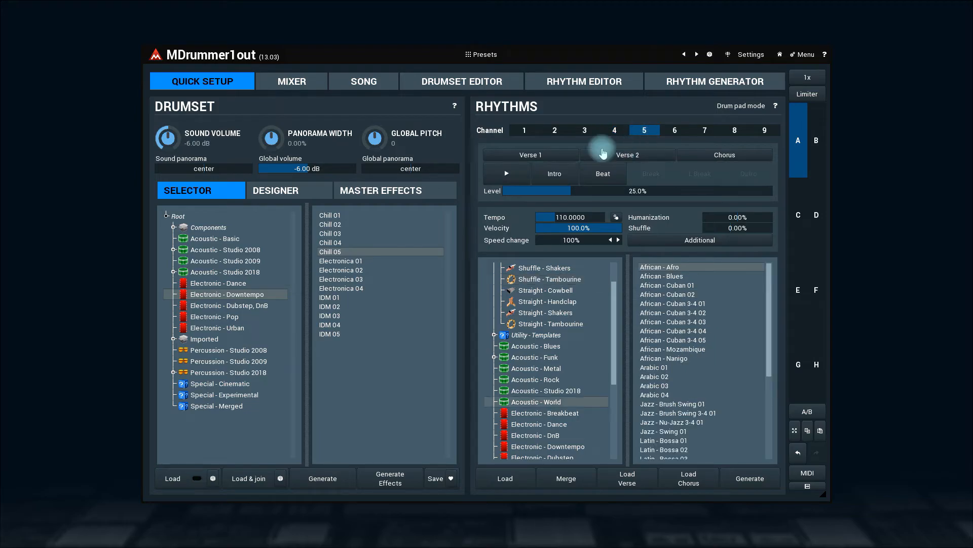
pyautogui.click(570, 158)
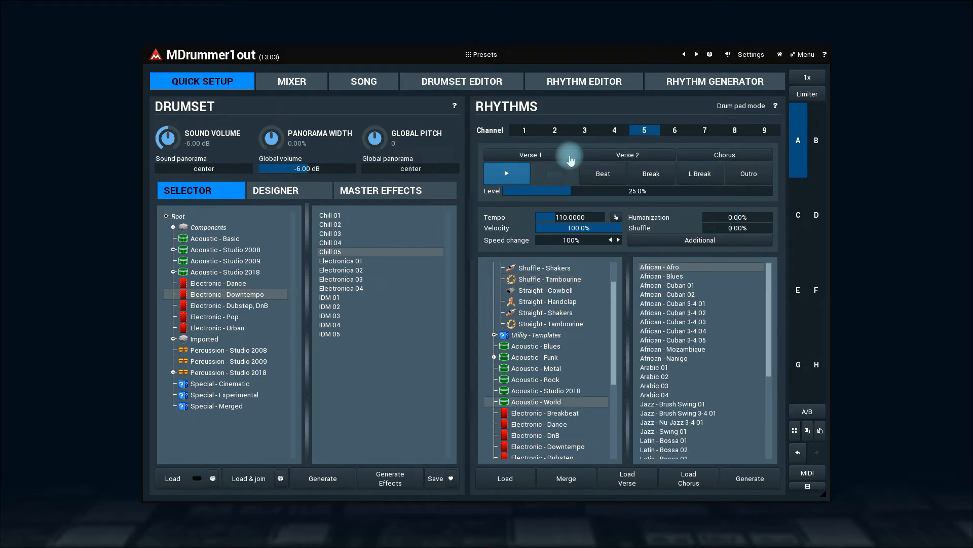
pyautogui.click(519, 177)
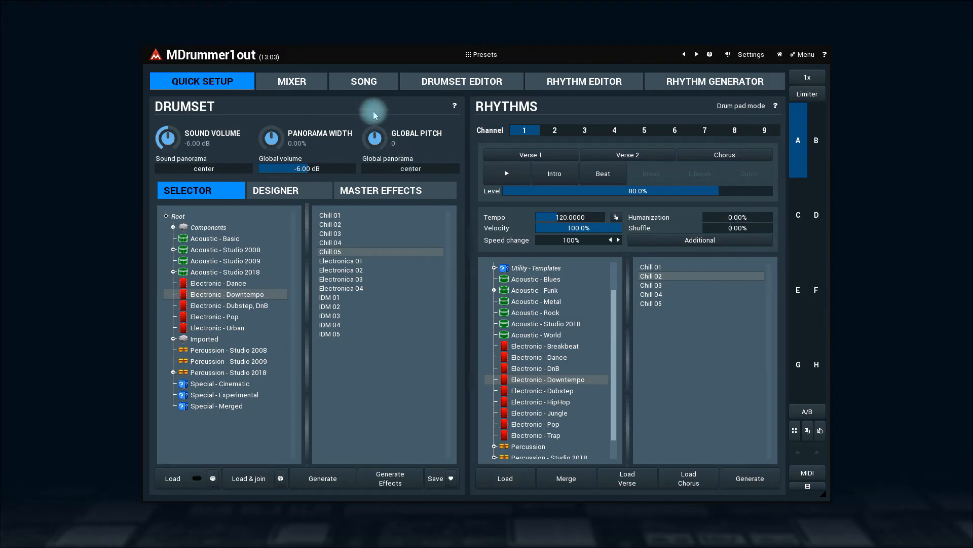
# Step: Build a song structure on channel 1 from Intro, Verse 1, Chorus, Verse 1 (long) and Chorus
pyautogui.click(361, 82)
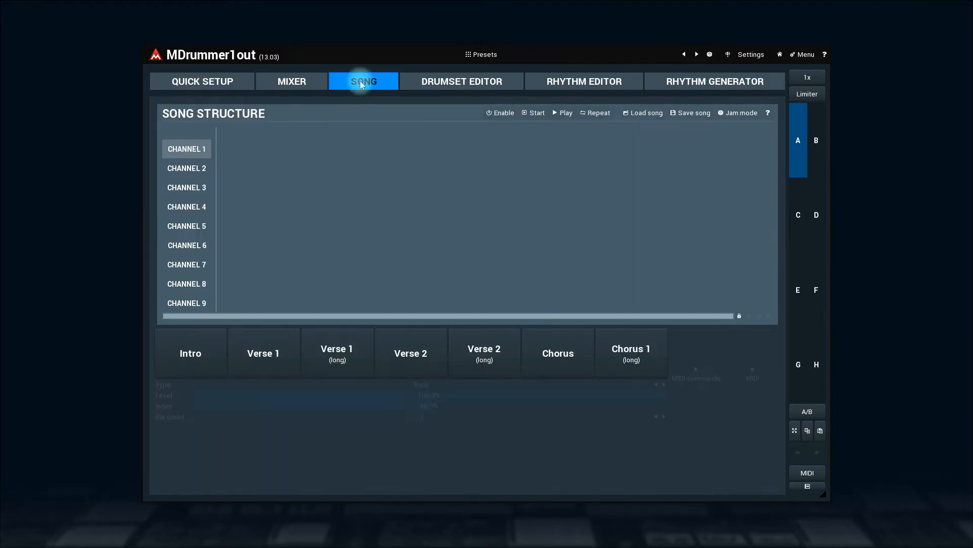
pyautogui.click(191, 350)
pyautogui.click(264, 351)
pyautogui.click(429, 357)
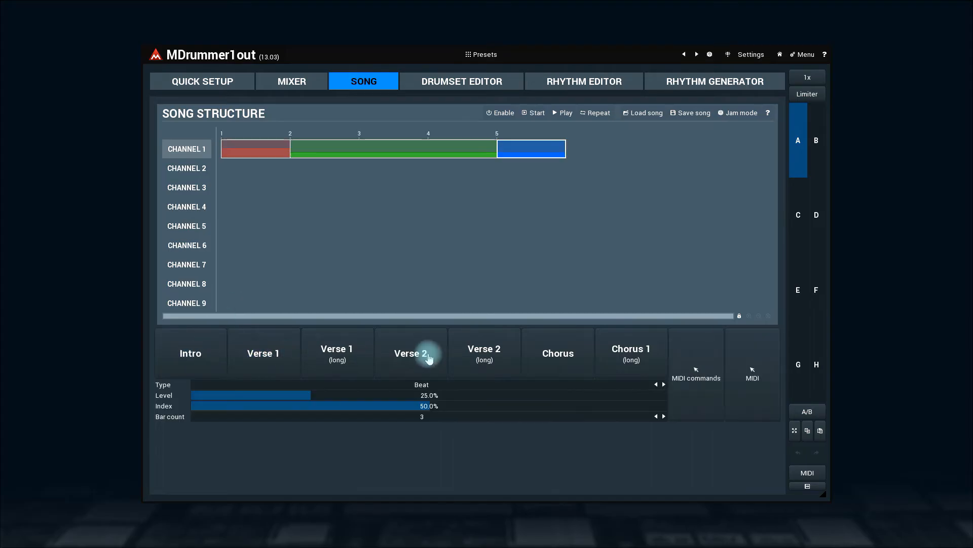
pyautogui.click(558, 355)
pyautogui.click(341, 358)
pyautogui.click(558, 355)
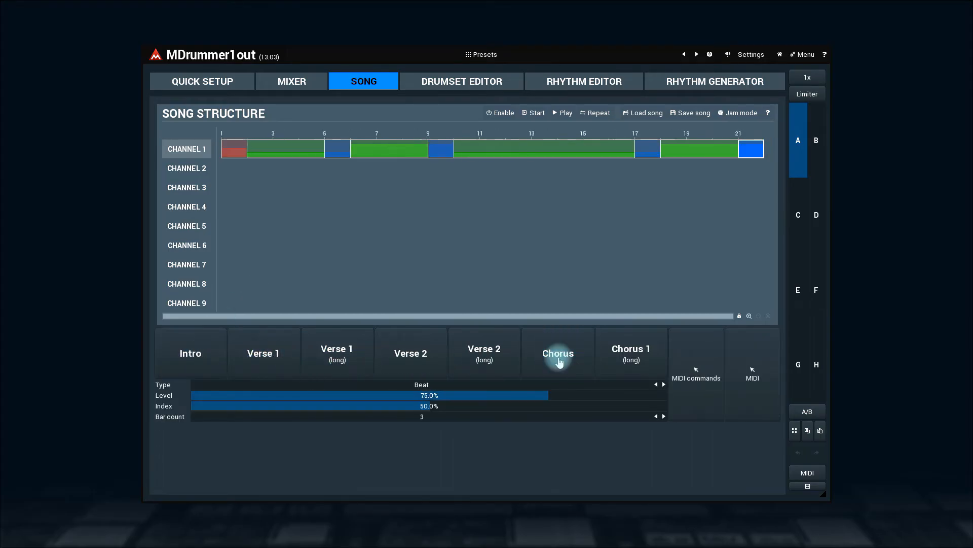
# Step: Extend the song structure with a Verse 2 (long) section followed by two choruses
pyautogui.click(484, 359)
pyautogui.click(559, 357)
pyautogui.click(559, 357)
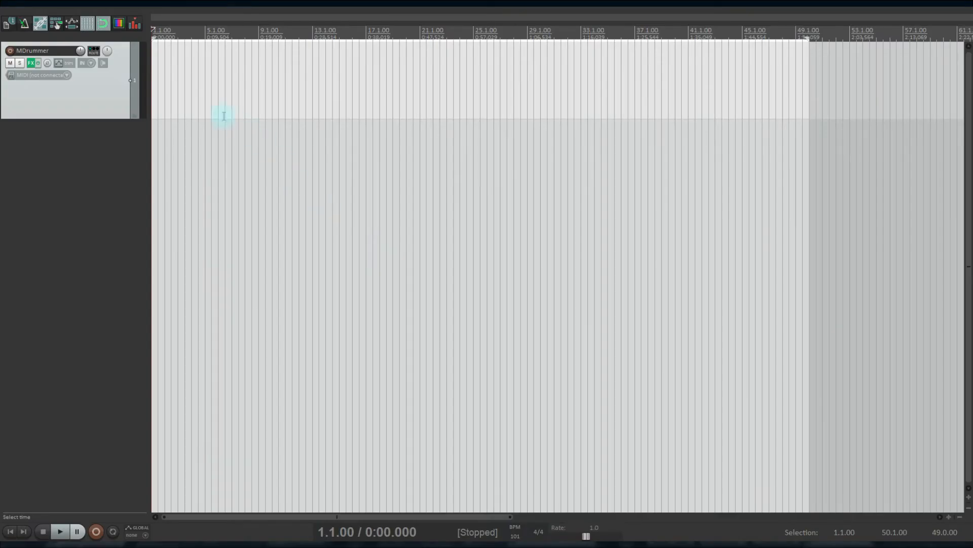
# Step: In the DAW, create an eight-bar MIDI item at the start of the MDrummer track and open it in the MIDI editor
pyautogui.moveTo(156, 83); pyautogui.dragTo(256, 80)
pyautogui.doubleClick(223, 82)
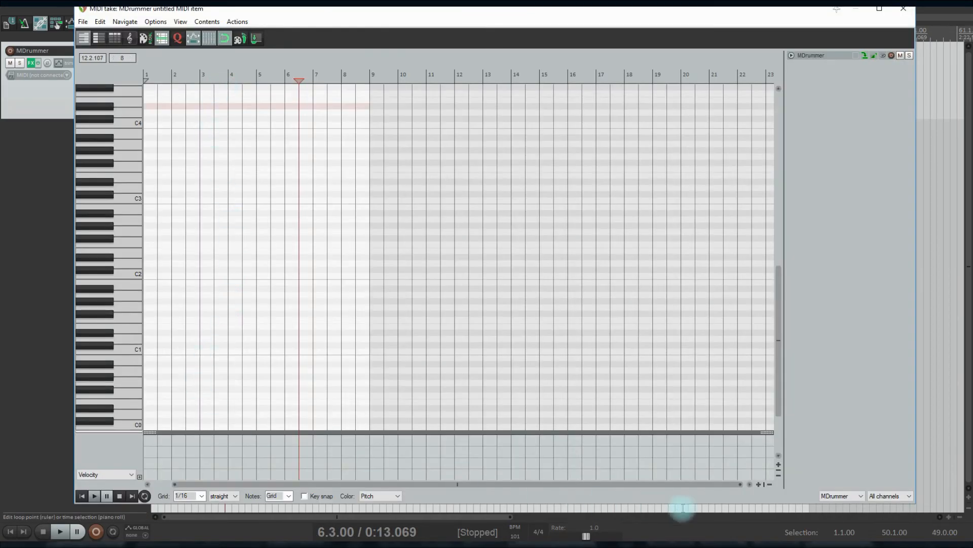
pyautogui.moveTo(739, 482); pyautogui.dragTo(378, 471)
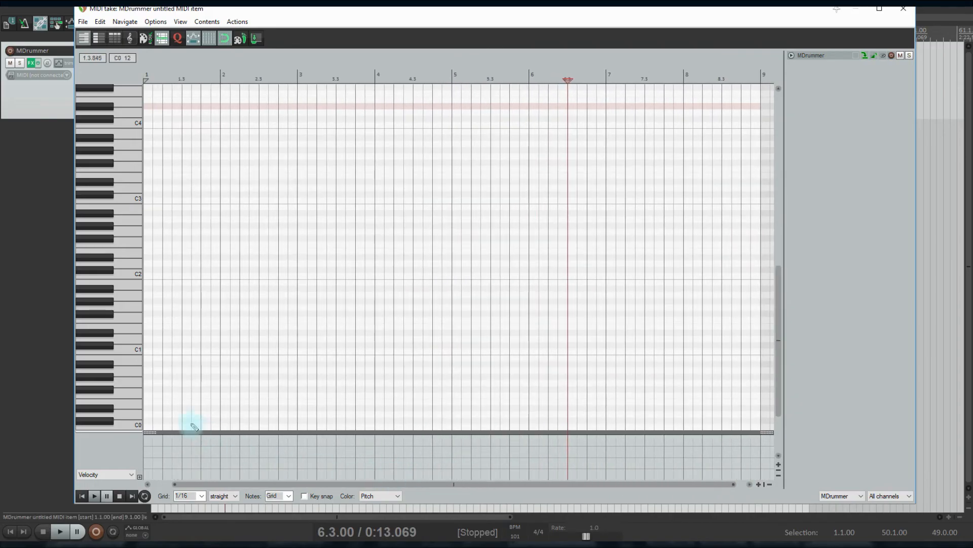
pyautogui.moveTo(185, 484); pyautogui.dragTo(160, 483)
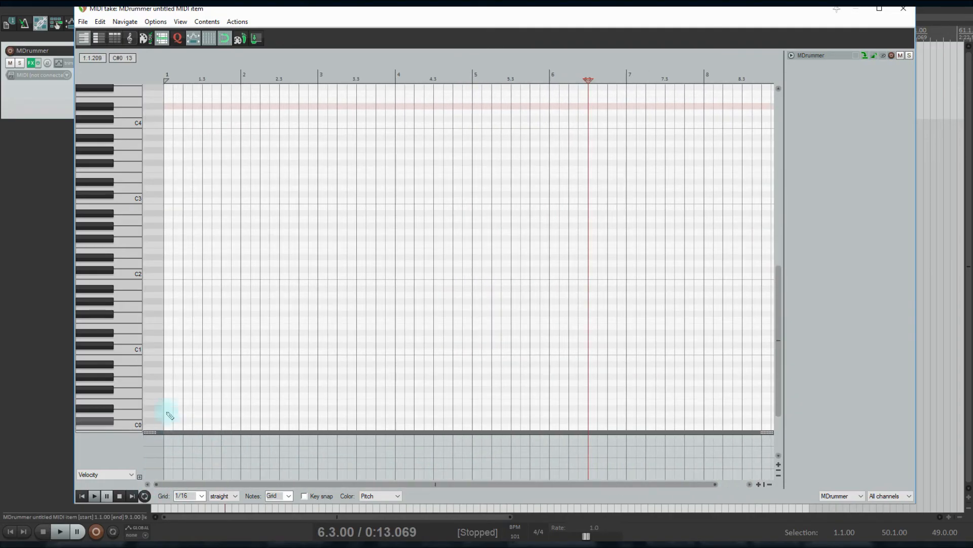
# Step: Add E0 notes at the starts of bars 1, 2, 3, 5, 6 and 7 to trigger the main beat loops
pyautogui.click(166, 402)
pyautogui.click(243, 401)
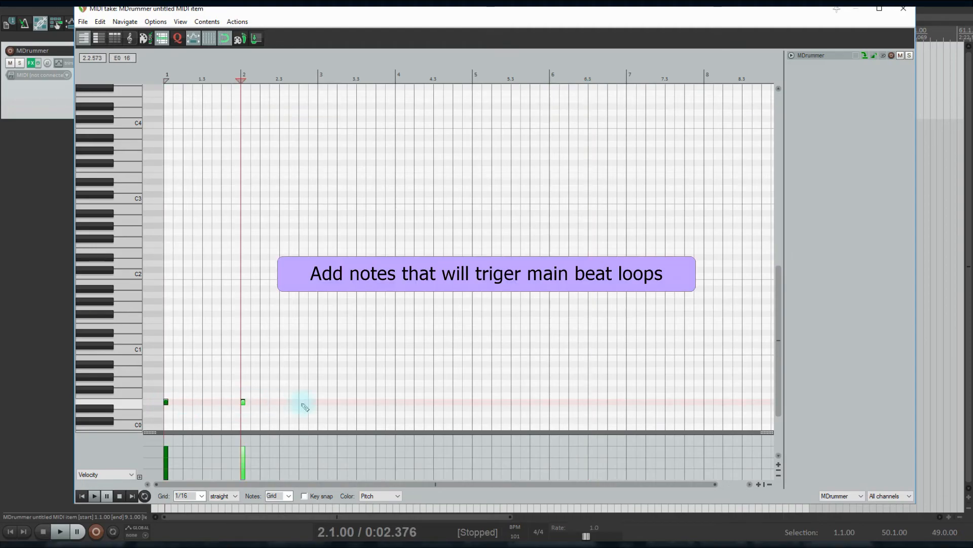
pyautogui.click(320, 402)
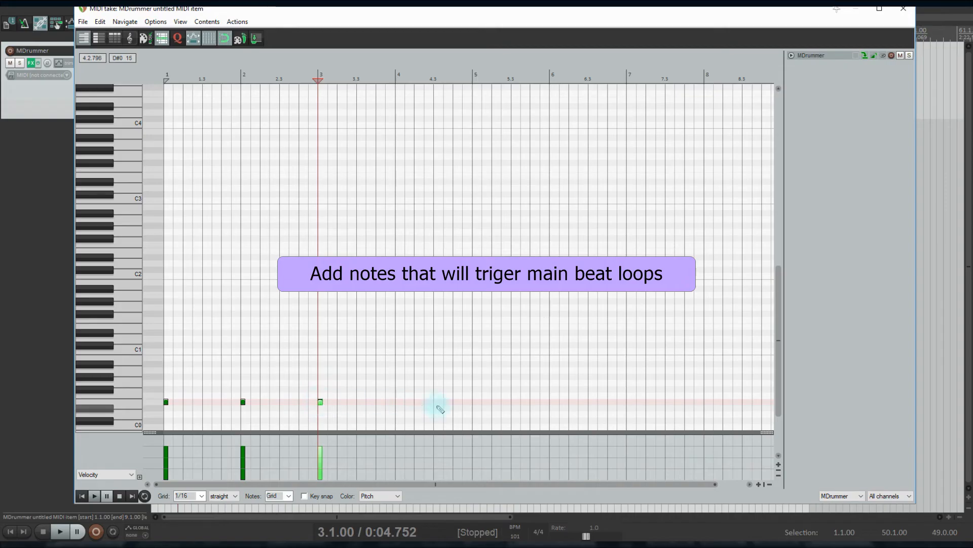
pyautogui.click(475, 402)
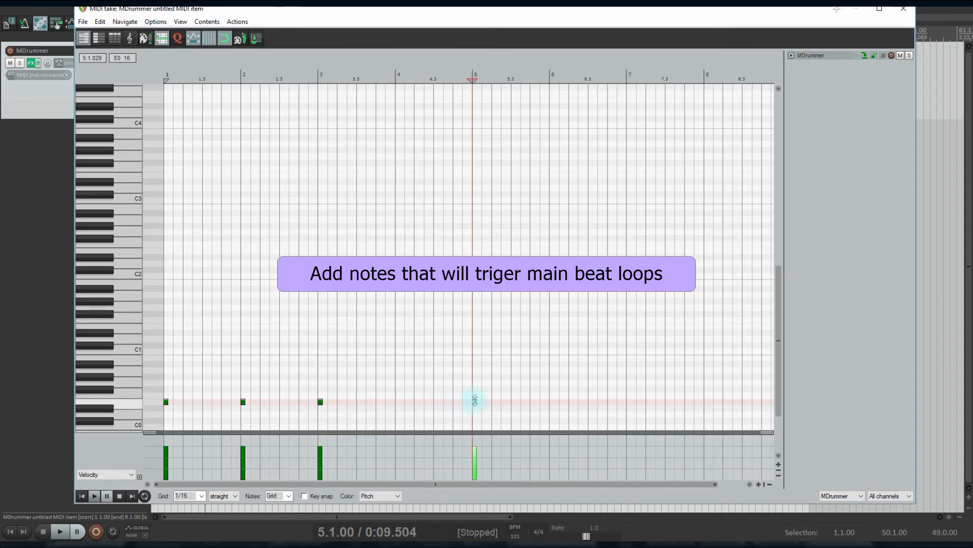
pyautogui.click(551, 402)
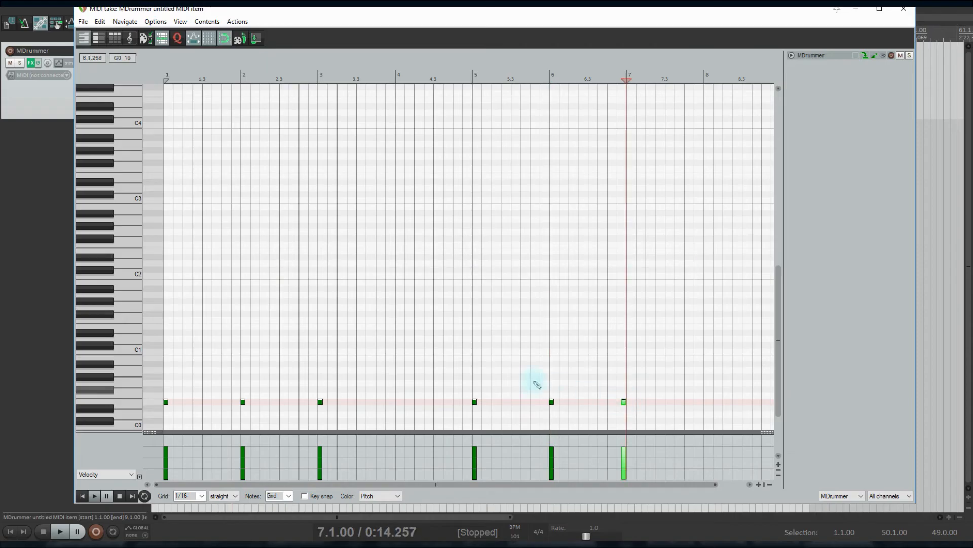
# Step: Add E1 notes at the starts of bars 4 and 8 to trigger breaks, and close the MIDI editor
pyautogui.click(398, 326)
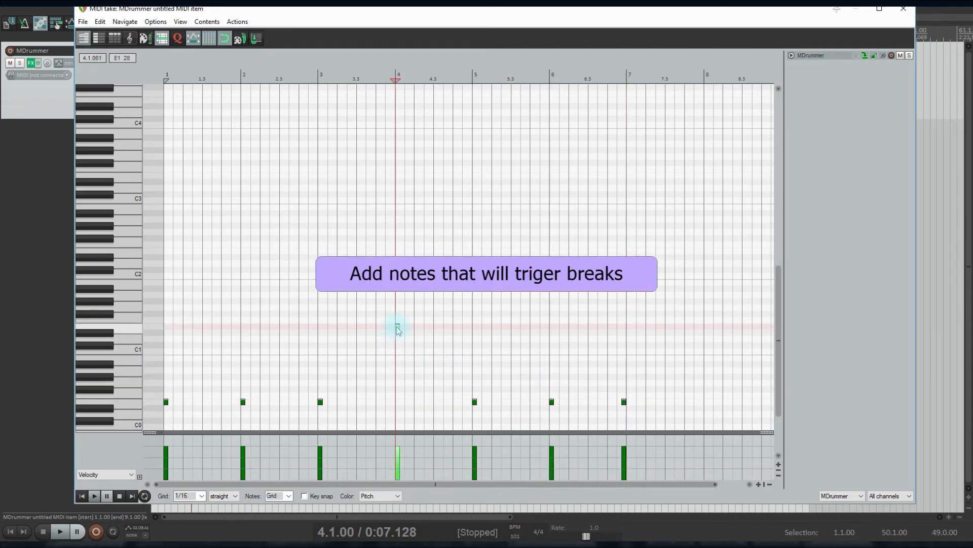
pyautogui.click(706, 326)
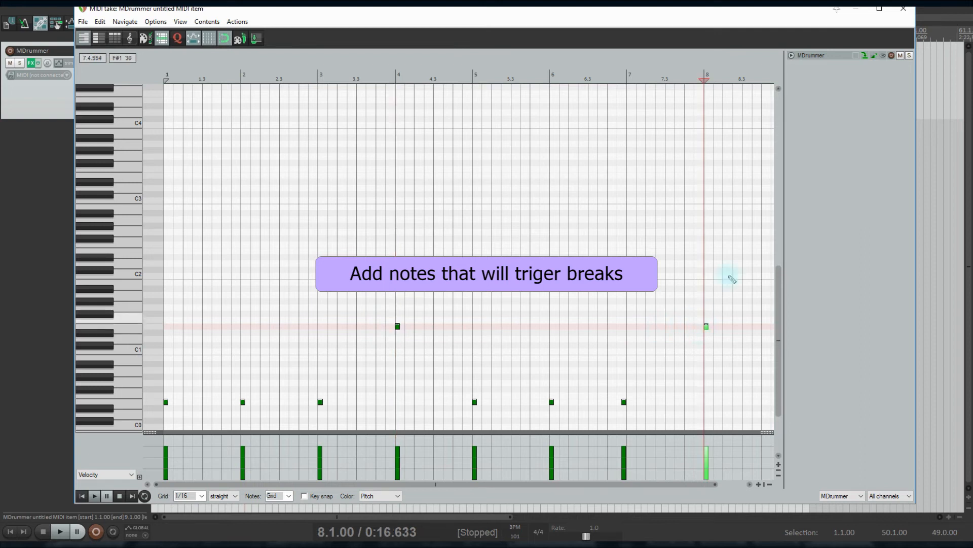
pyautogui.click(902, 11)
# Step: Copy the verse MIDI item to bar 9, and transpose all notes in the copy up by 5 semitones for a chorus
pyautogui.moveTo(217, 97); pyautogui.dragTo(321, 87)
pyautogui.click(322, 91)
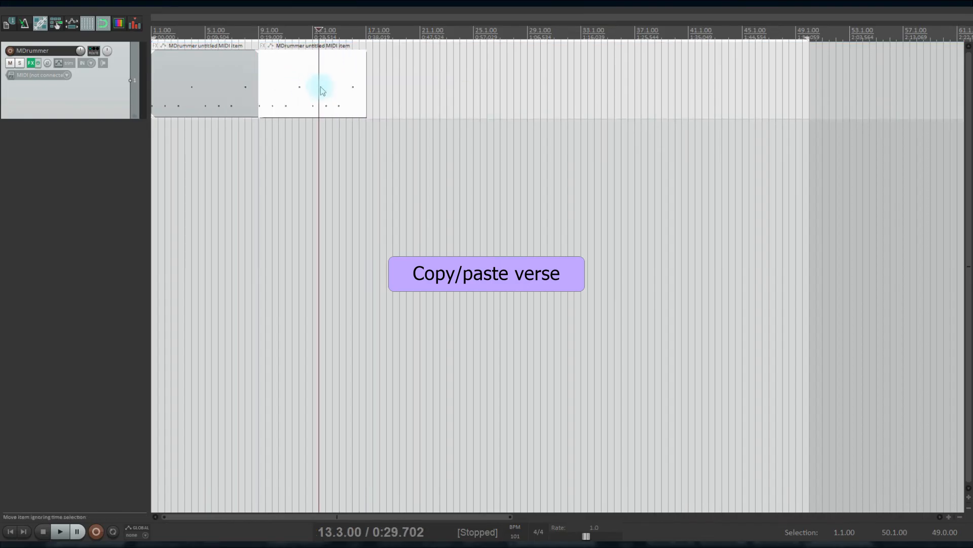
pyautogui.doubleClick(323, 90)
pyautogui.hotkey('ctrl', 'a')
pyautogui.hotkey('ctrl', 't')
pyautogui.write('5')
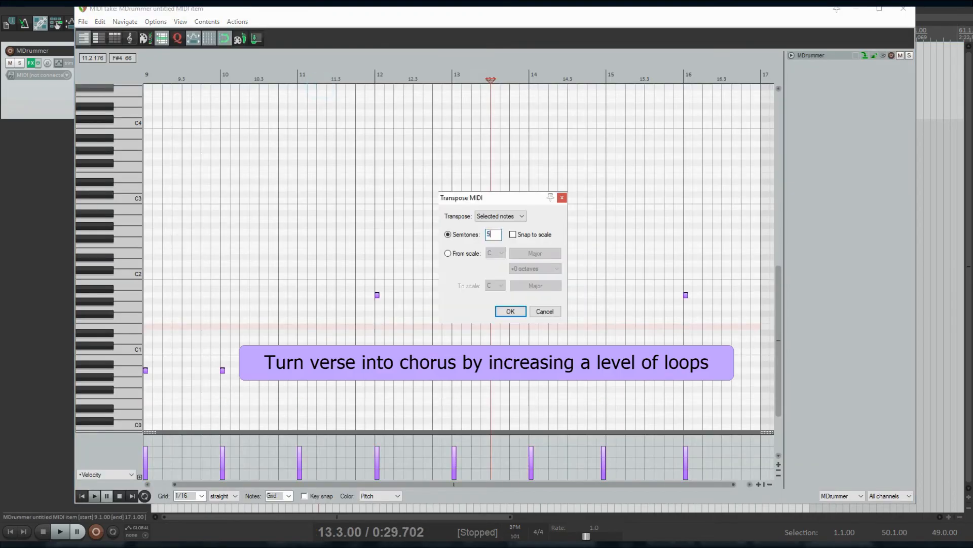
pyautogui.press('Return')
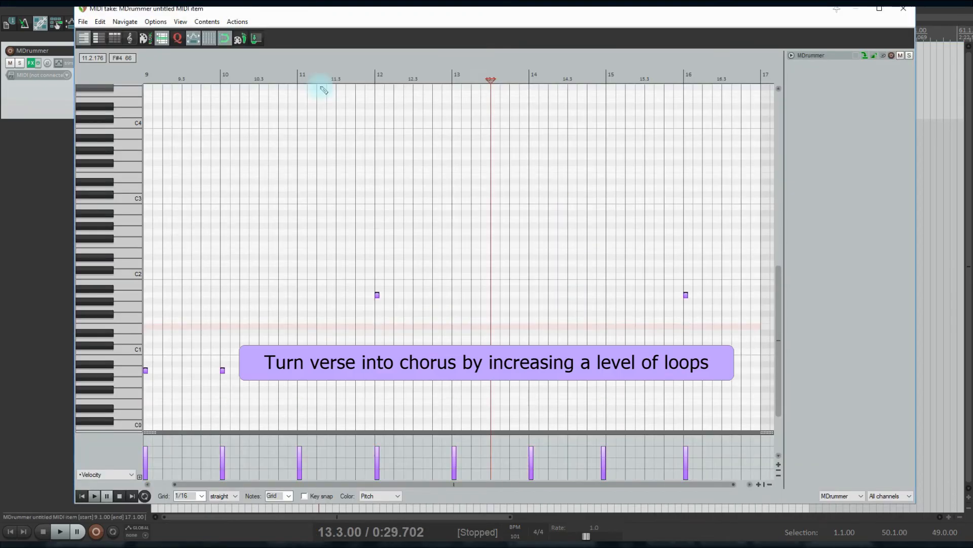
# Step: Close the MIDI editor, and copy the first verse and chorus items together to bar 17
pyautogui.click(907, 10)
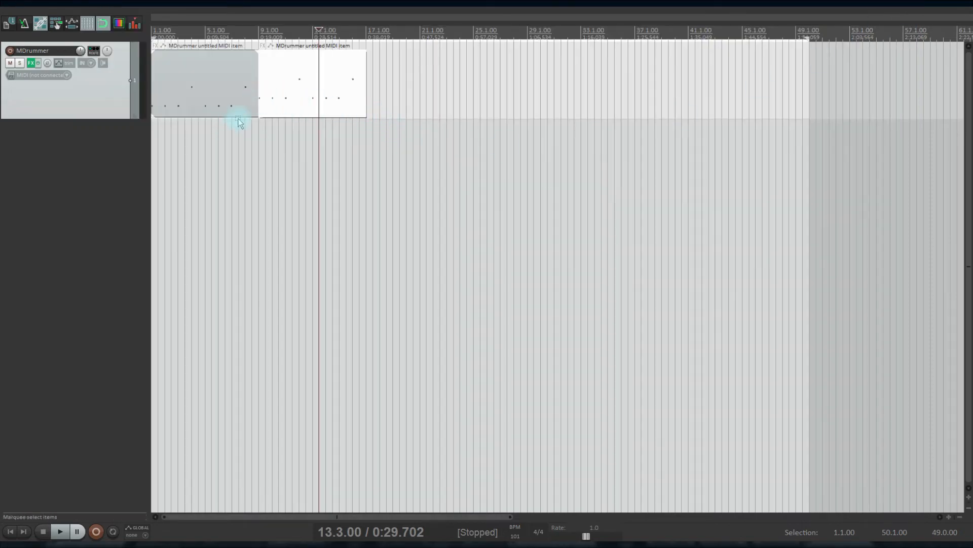
pyautogui.keyDown('ctrl'); pyautogui.click(243, 93); pyautogui.keyUp('ctrl')
pyautogui.moveTo(224, 94); pyautogui.dragTo(439, 96)
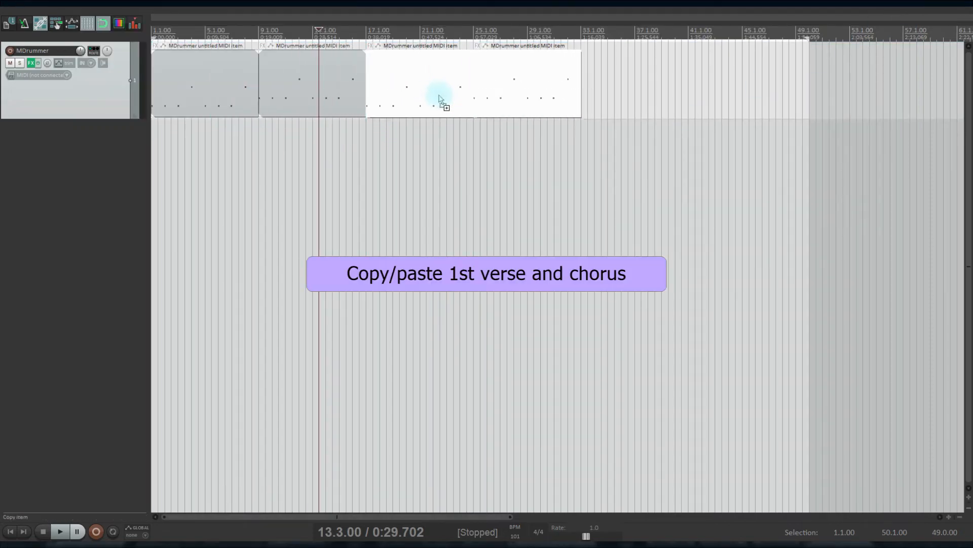
# Step: Transpose all notes in the second verse item at bar 17 up by 1 semitone, and close the MIDI editor
pyautogui.doubleClick(420, 89)
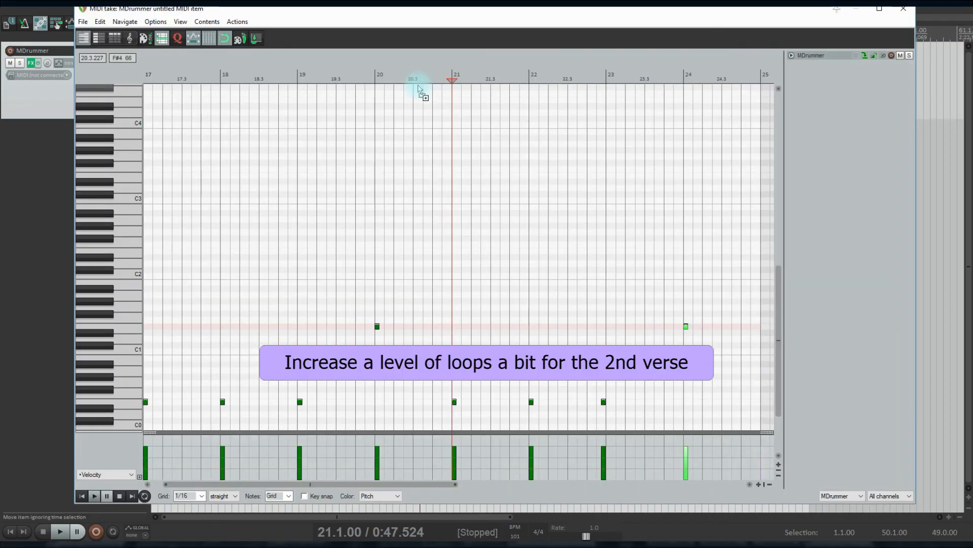
pyautogui.hotkey('ctrl', 'a')
pyautogui.hotkey('ctrl', 't')
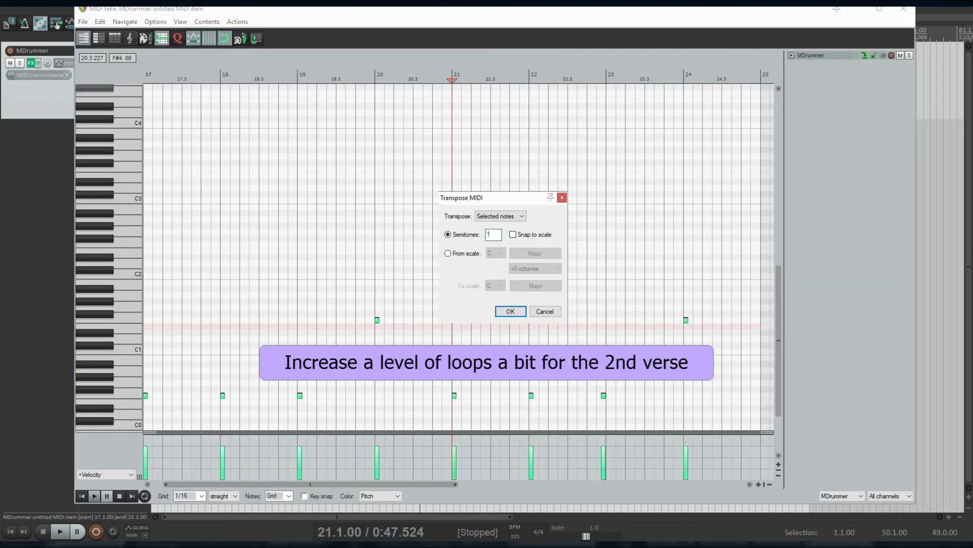
pyautogui.write('1')
pyautogui.press('Return')
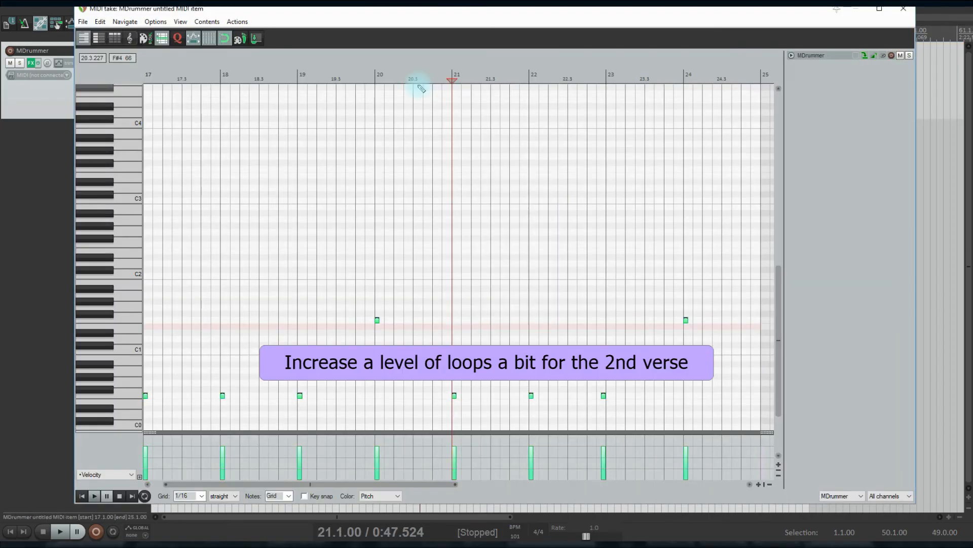
pyautogui.click(904, 13)
# Step: Copy the first verse item to bar 33 as a solo part, and transpose all its notes up by 2 semitones
pyautogui.click(422, 85)
pyautogui.click(206, 92)
pyautogui.moveTo(197, 92); pyautogui.dragTo(632, 95)
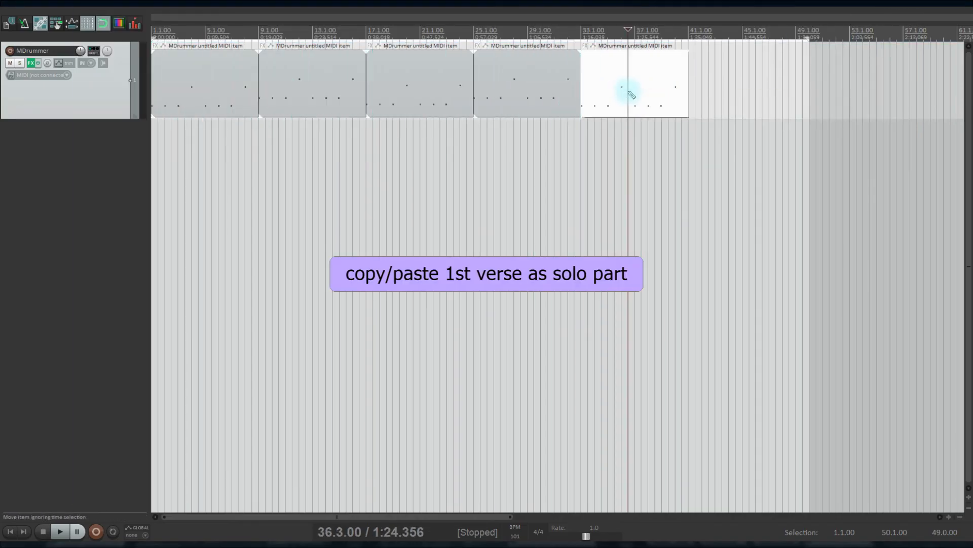
pyautogui.doubleClick(632, 95)
pyautogui.hotkey('ctrl', 'a')
pyautogui.hotkey('ctrl', 't')
pyautogui.write('2')
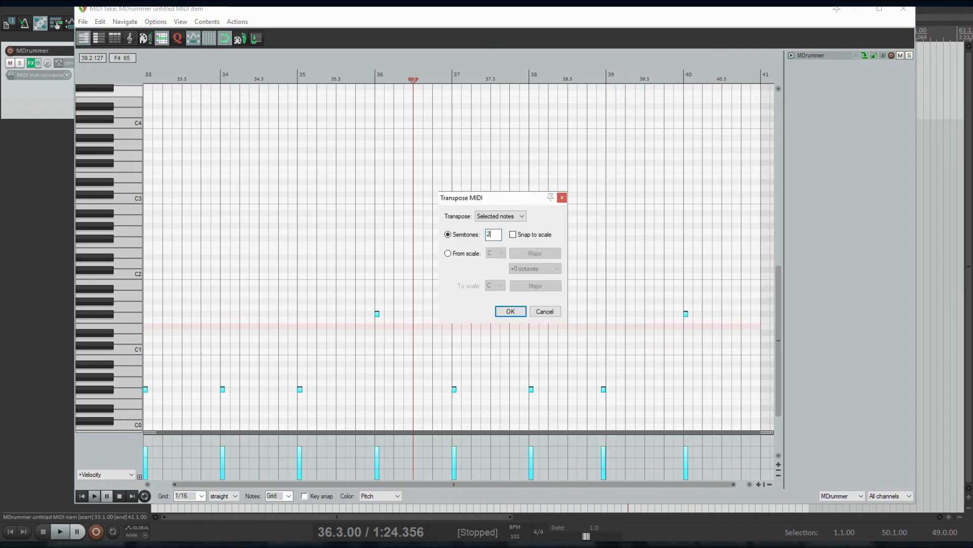
pyautogui.press('Return')
pyautogui.click(904, 9)
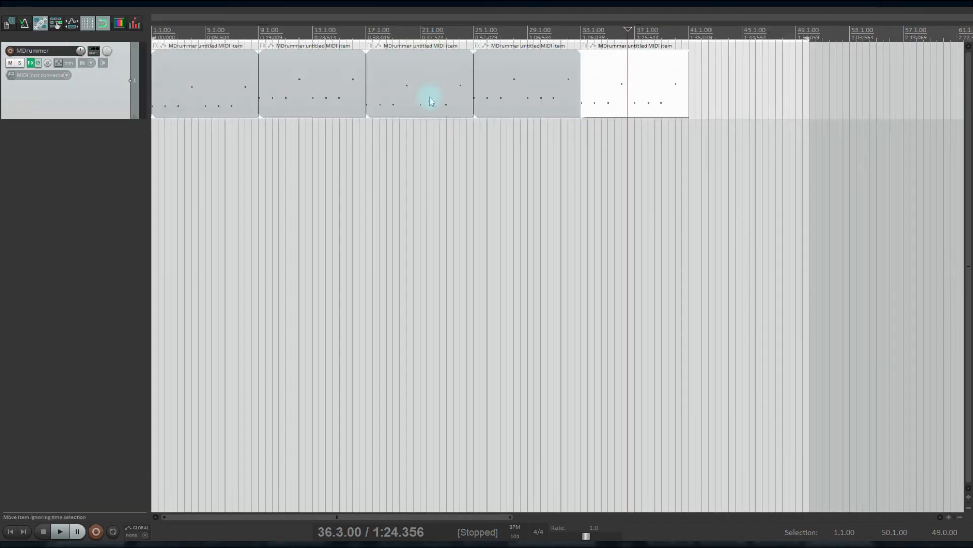
# Step: Copy the first verse item to bar 41 for the final chorus, and transpose all its notes up by 7 semitones
pyautogui.moveTo(213, 92); pyautogui.dragTo(744, 101)
pyautogui.doubleClick(744, 101)
pyautogui.hotkey('ctrl', 'a')
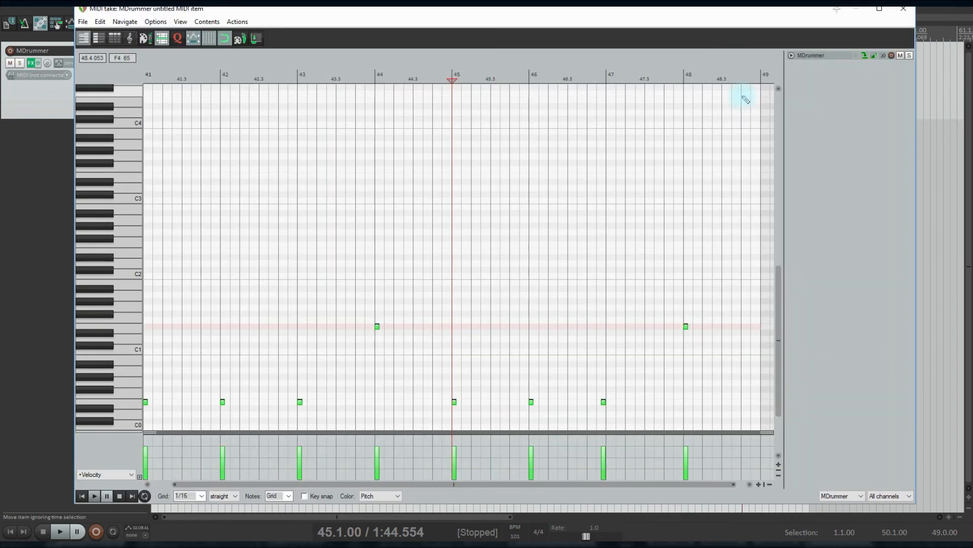
pyautogui.hotkey('ctrl', 't')
pyautogui.write('7')
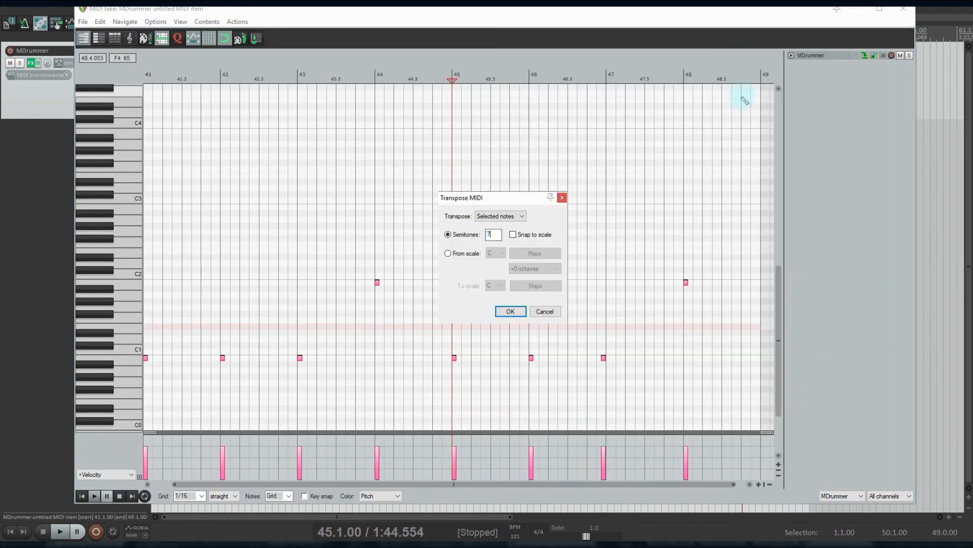
pyautogui.press('Return')
# Step: Move the last note at bar 48 up to G3 to trigger an outro, and play the song from the start
pyautogui.click(686, 282)
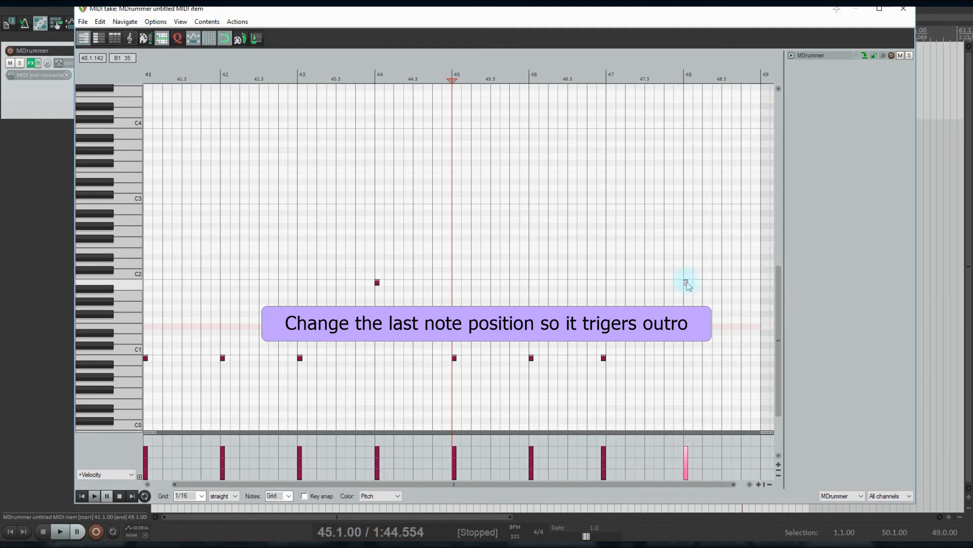
pyautogui.moveTo(688, 285); pyautogui.dragTo(688, 160)
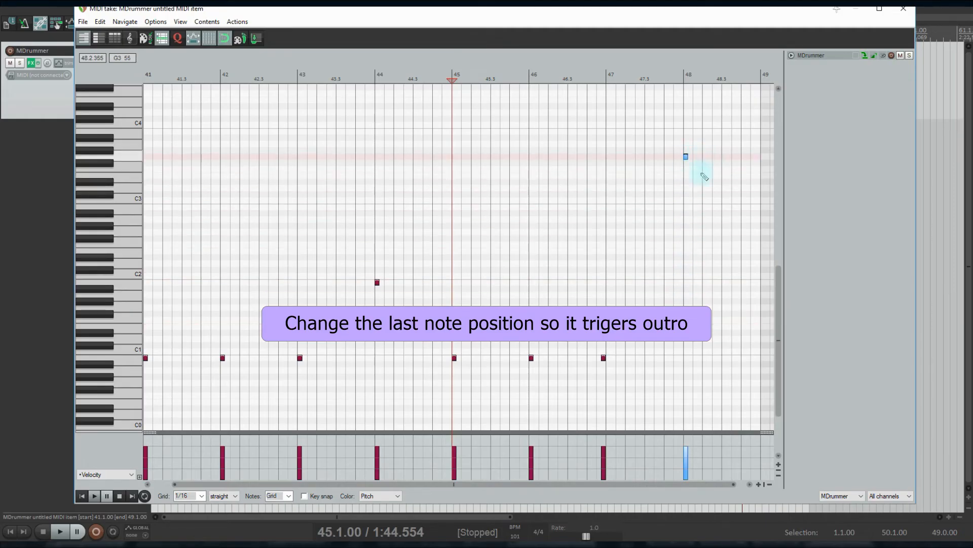
pyautogui.click(903, 9)
pyautogui.press('Home')
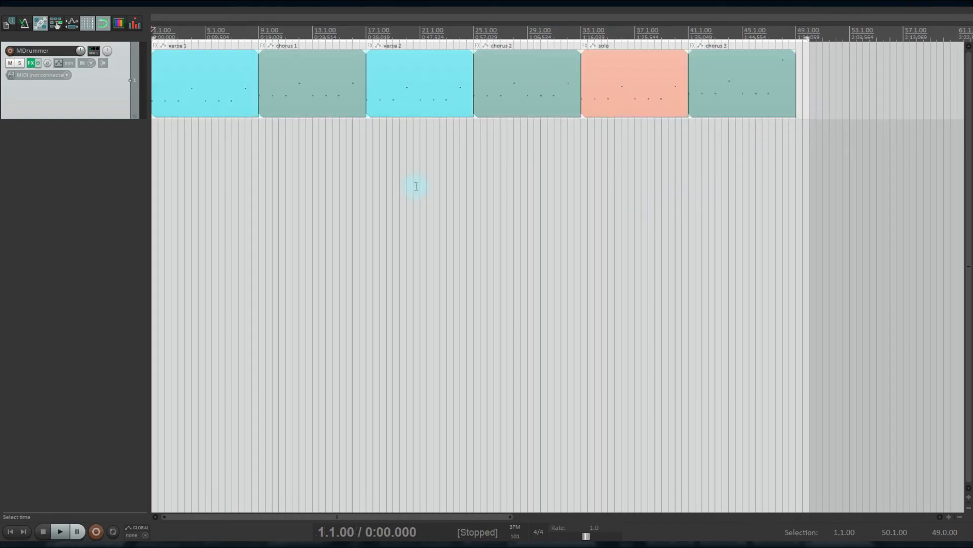
pyautogui.press('space')
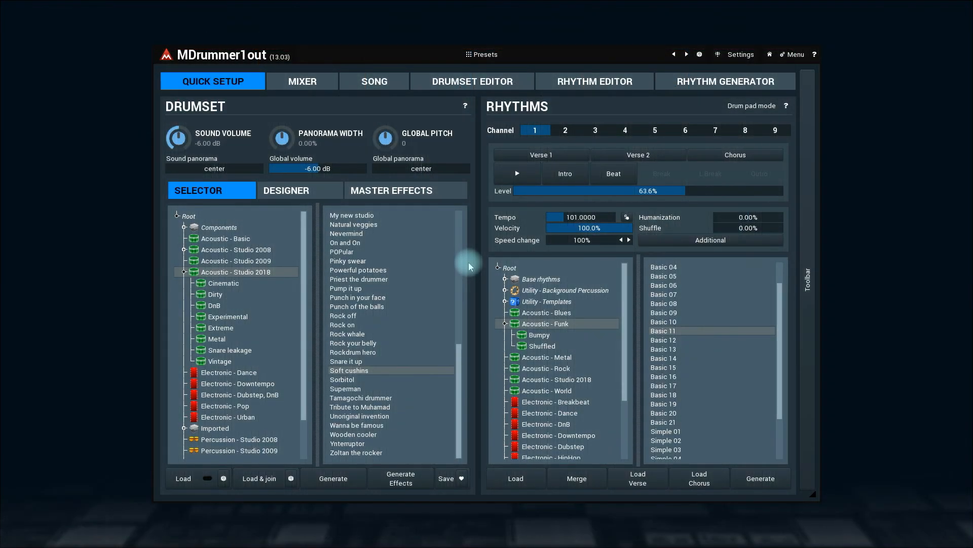
# Step: In MDrummer's mixer, lower the second snare drum's volume to -13.2 dB, and try its panorama before resetting it to center
pyautogui.click(300, 84)
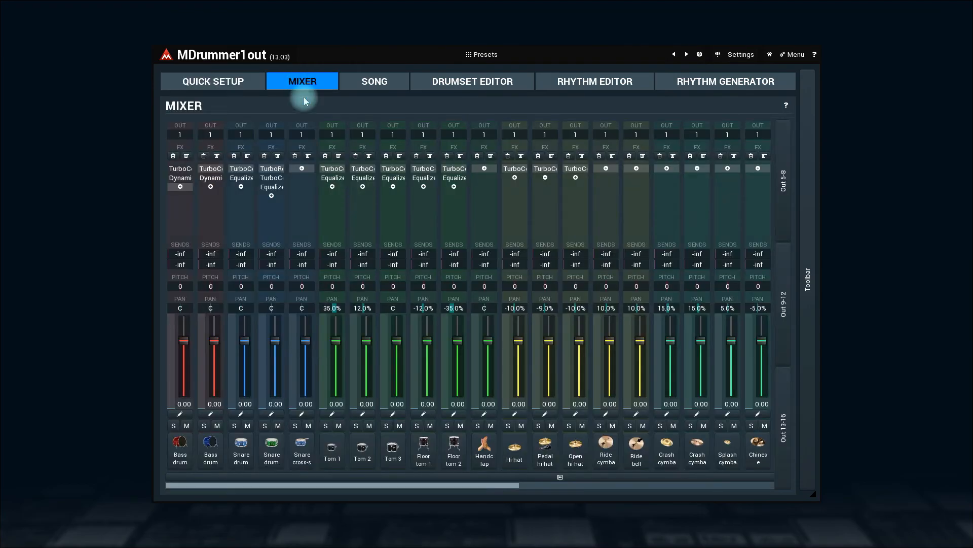
pyautogui.moveTo(275, 341); pyautogui.dragTo(276, 369)
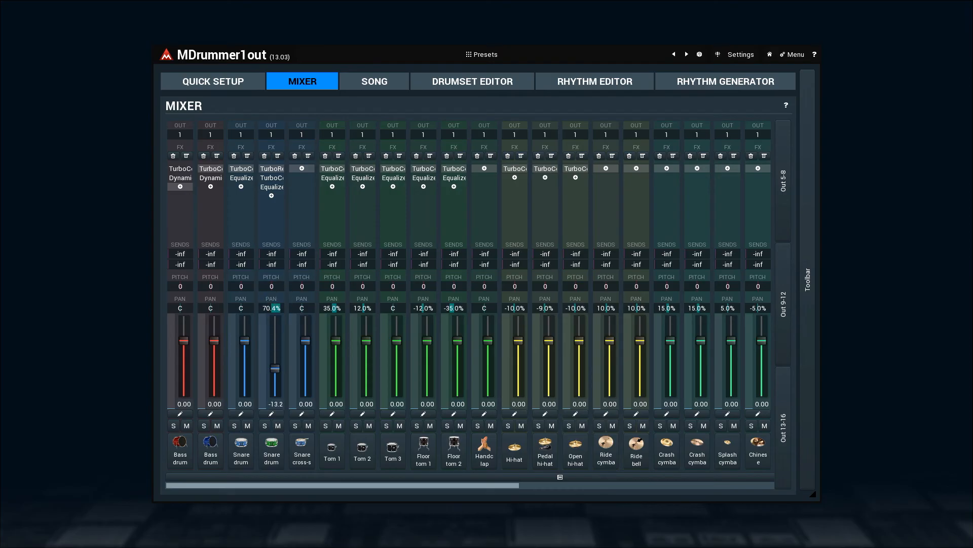
pyautogui.moveTo(272, 308); pyautogui.dragTo(283, 286)
pyautogui.doubleClick(280, 286)
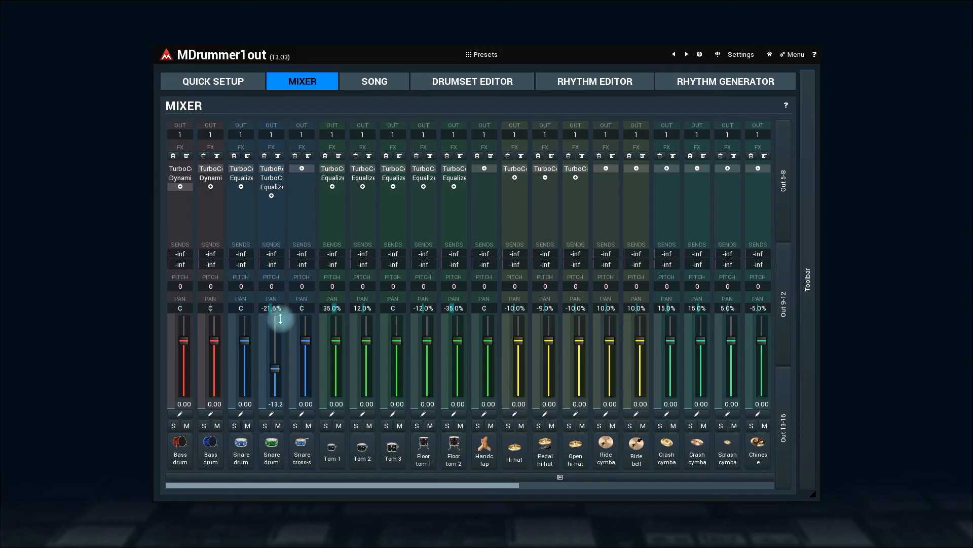
# Step: Look over the effect plugins that can be added to the first bass drum channel, without adding one
pyautogui.click(180, 186)
pyautogui.moveTo(240, 197); pyautogui.dragTo(212, 197)
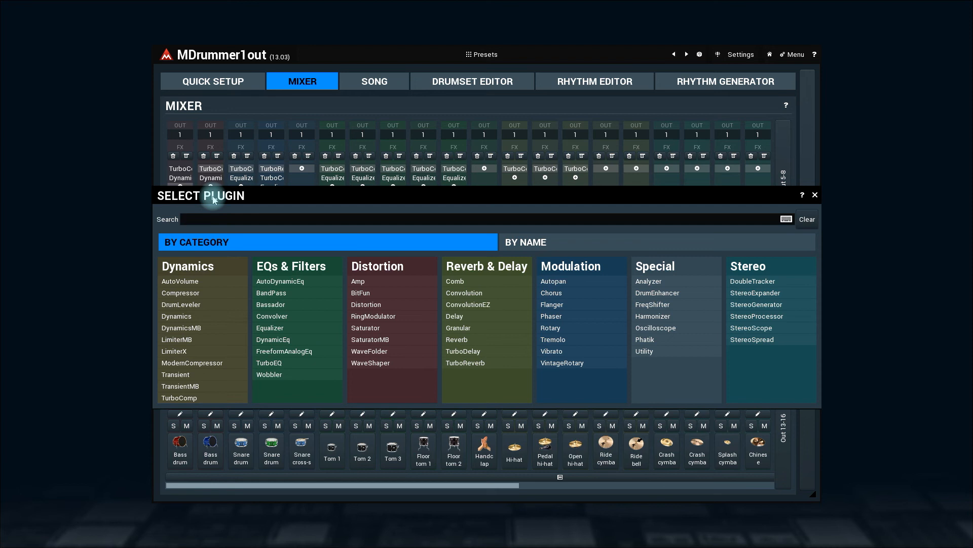
pyautogui.click(815, 195)
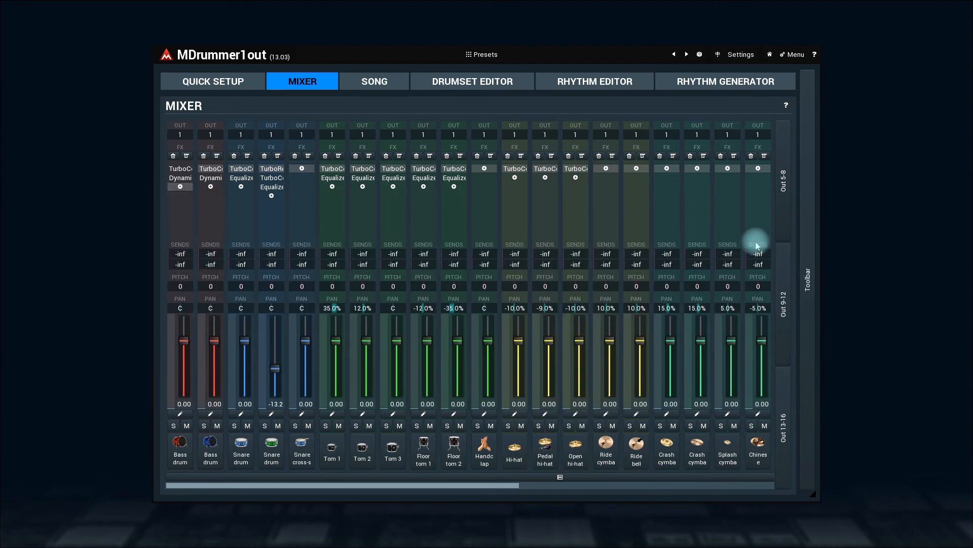
# Step: Look through the remaining drum, send and output channels of the mixer, and open the drumset editor
pyautogui.moveTo(504, 486); pyautogui.dragTo(795, 482)
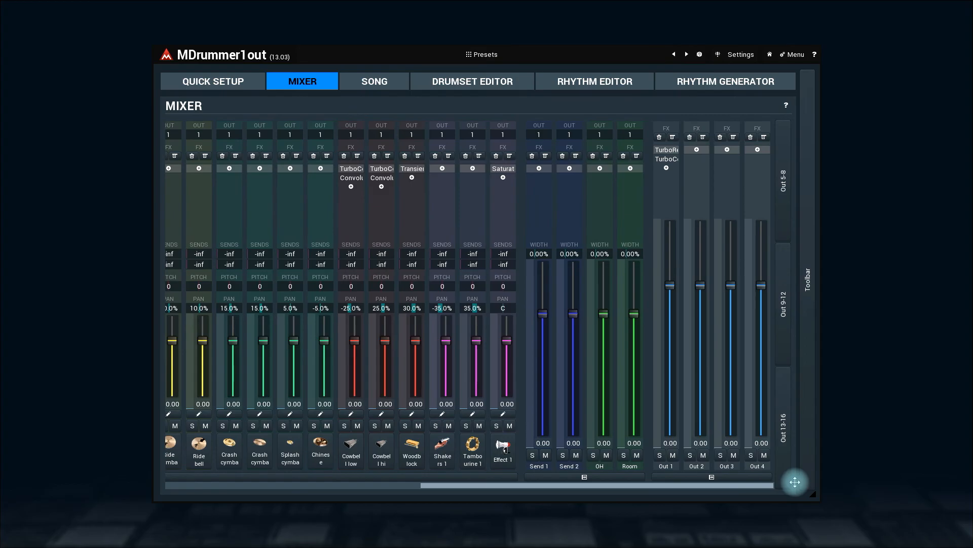
pyautogui.moveTo(795, 481); pyautogui.dragTo(456, 466)
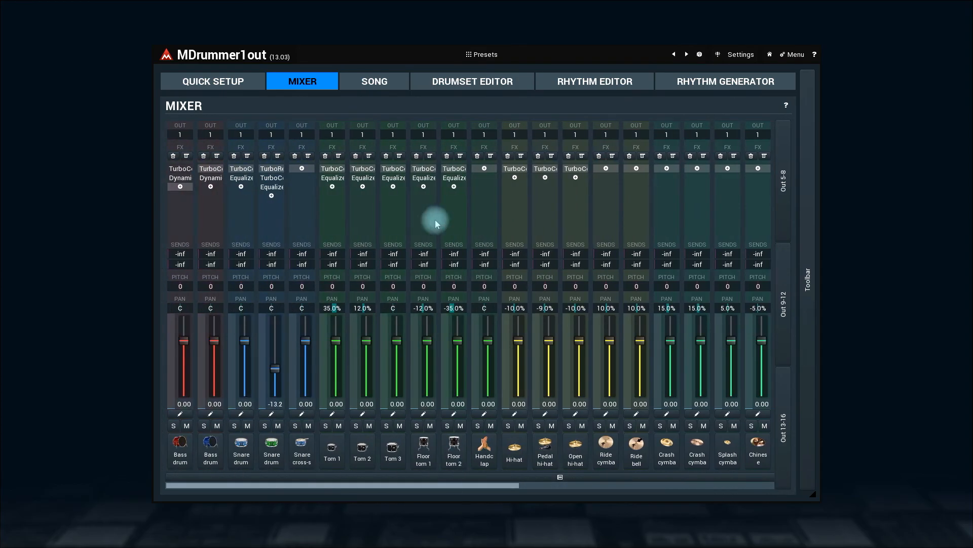
pyautogui.click(428, 85)
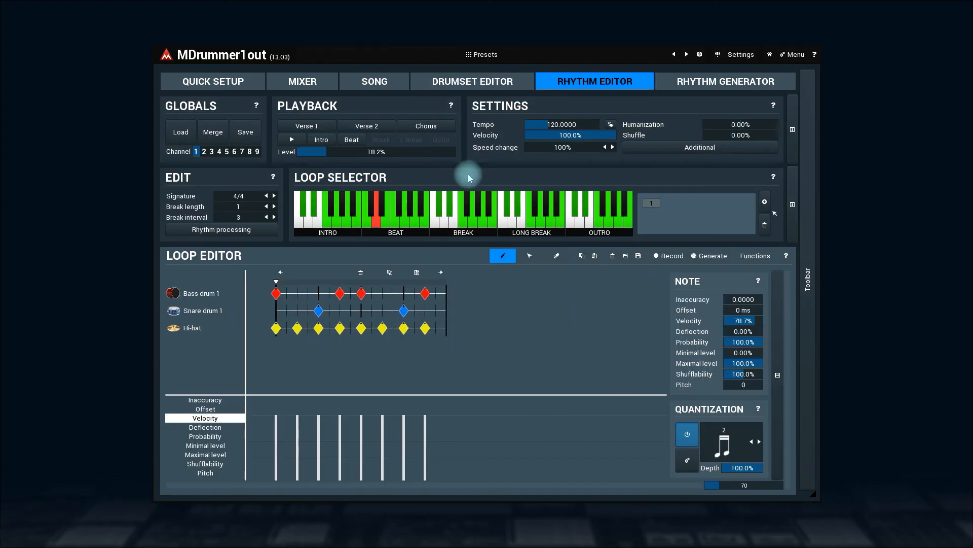
# Step: Play the loop in the rhythm editor, remove the bass drum hits at beats 2.5 and 3, and place one at beat 3.5
pyautogui.click(291, 140)
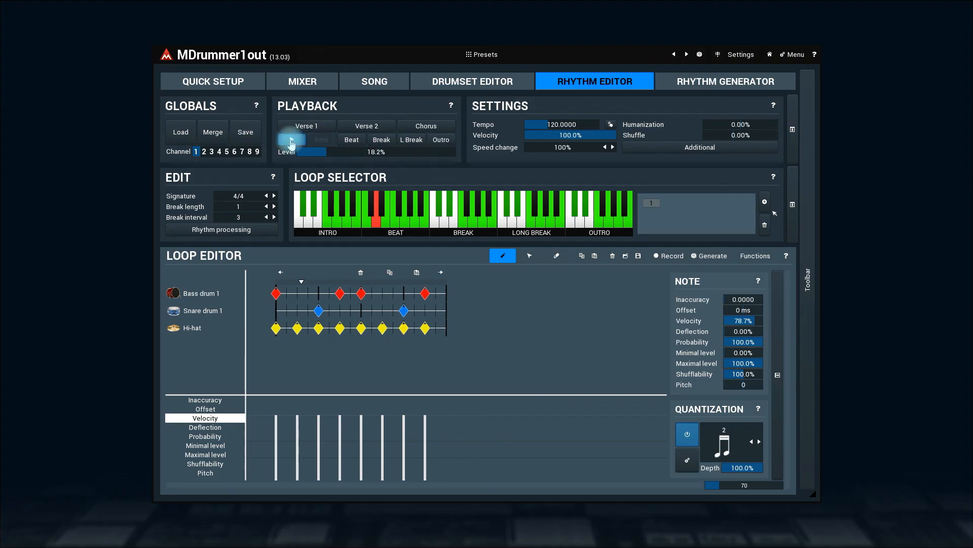
pyautogui.click(339, 294)
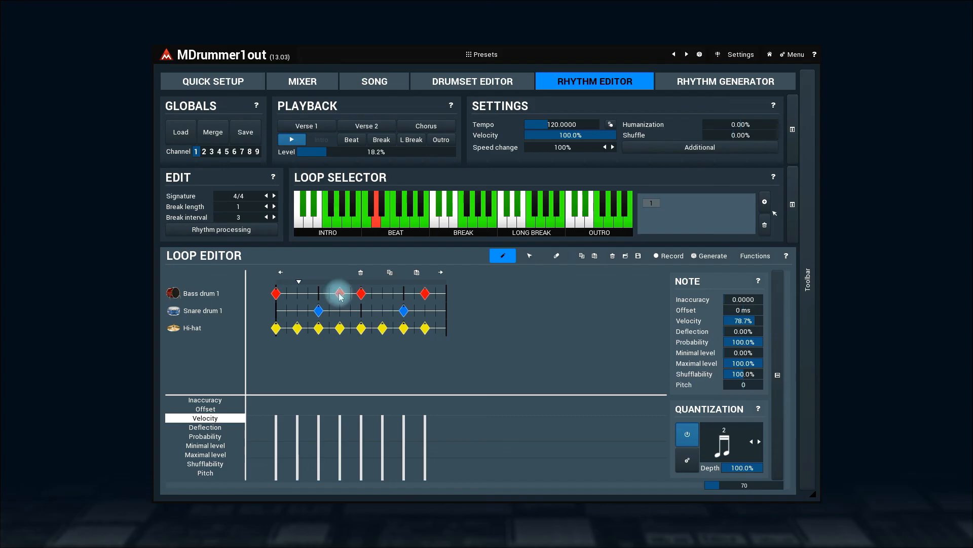
pyautogui.click(359, 295)
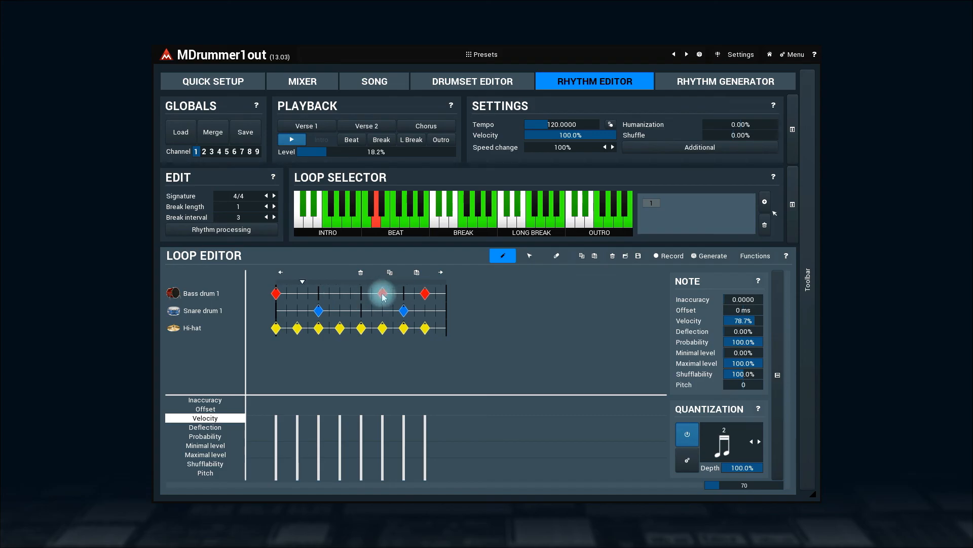
# Step: Add a softer hi-hat note just after beat 3, lower its probability to about half, and stop playback
pyautogui.click(372, 328)
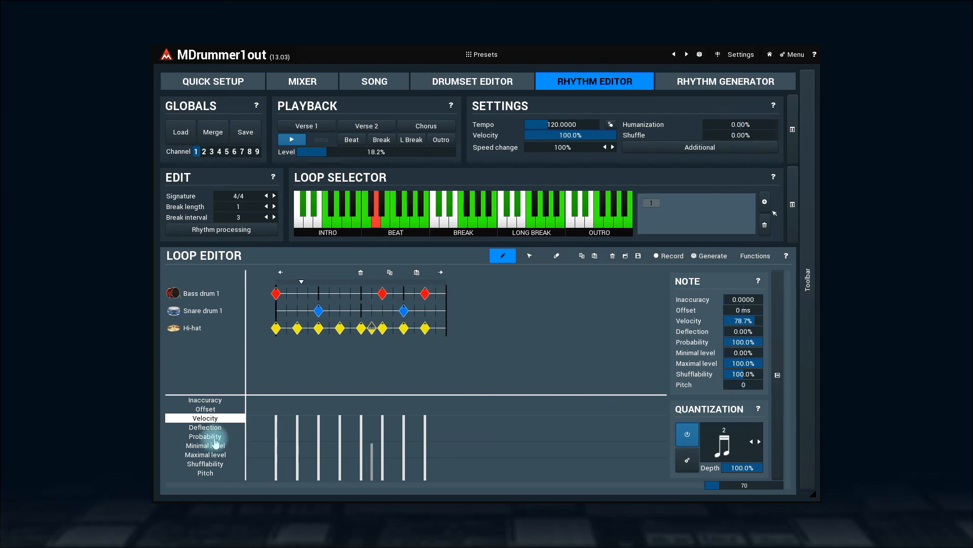
pyautogui.click(205, 436)
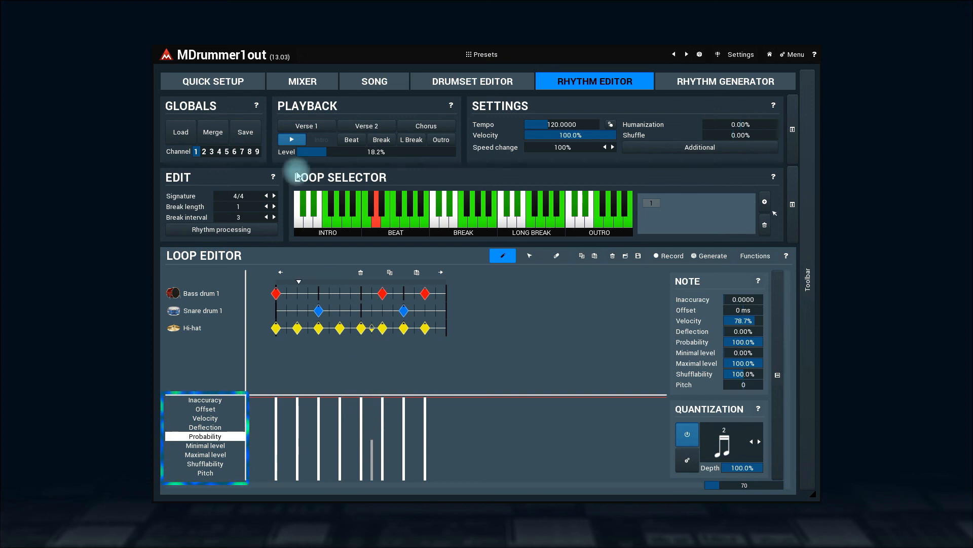
pyautogui.click(290, 141)
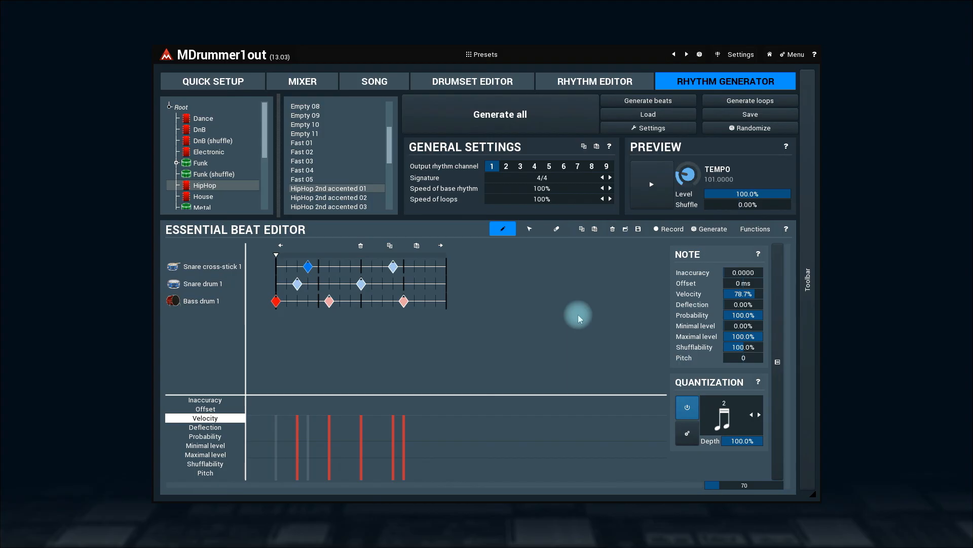
# Step: In the rhythm generator, generate an essential beat from the Odd template of the Dance grooves, and preview the result
pyautogui.click(651, 194)
pyautogui.click(695, 232)
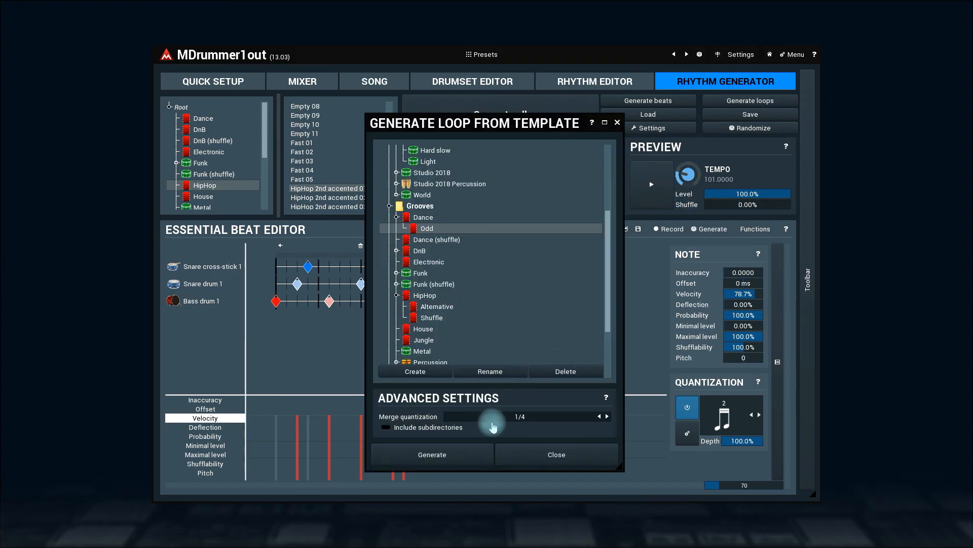
pyautogui.click(470, 456)
pyautogui.click(525, 459)
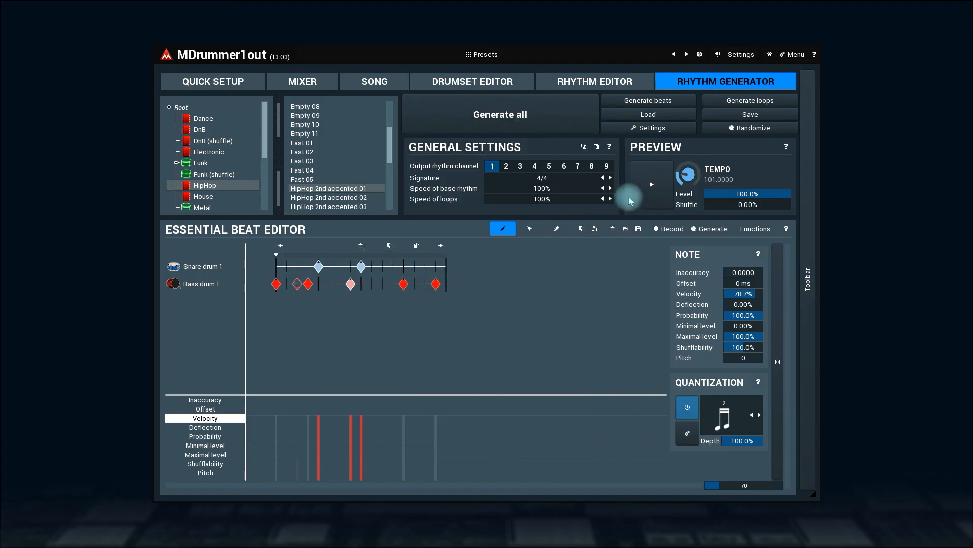
pyautogui.click(650, 188)
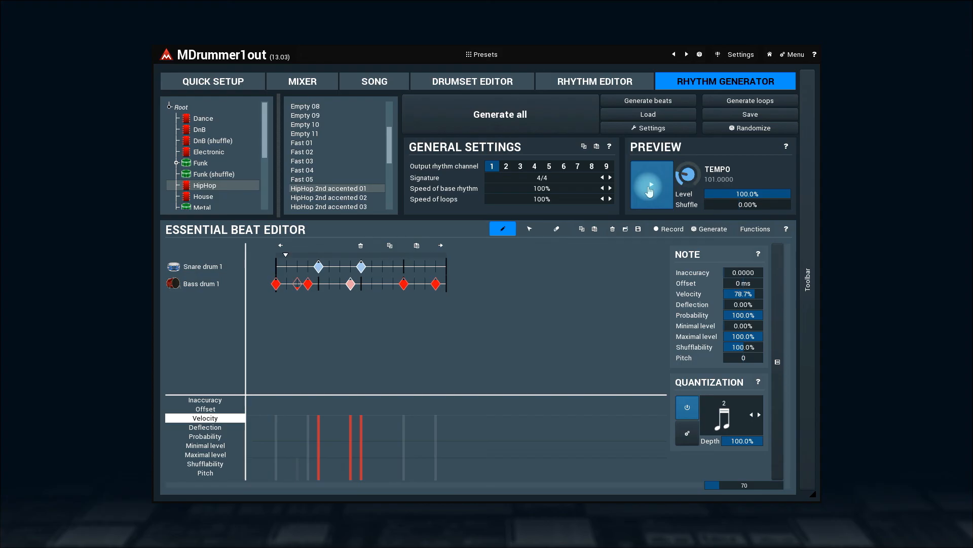
pyautogui.click(650, 191)
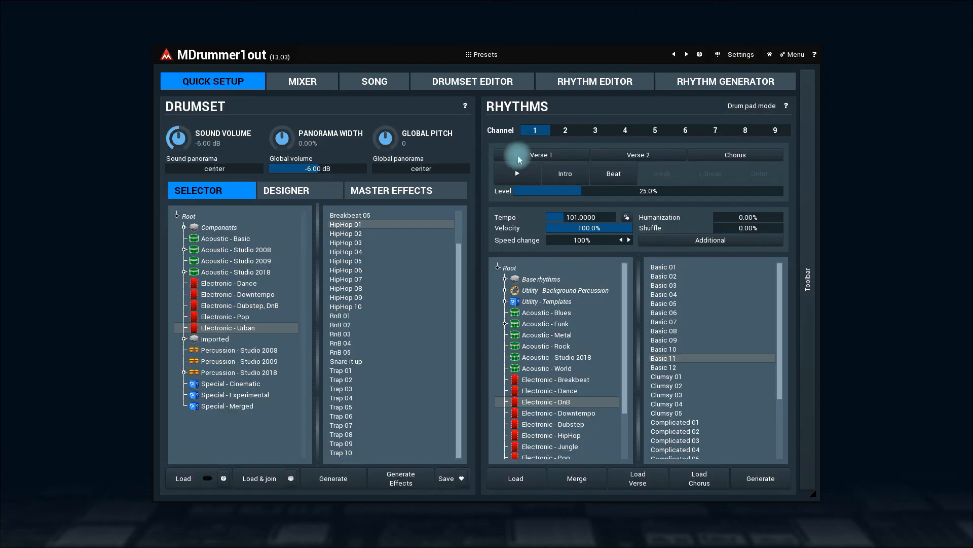
# Step: Analyze and import the "Kit 1 Funk Samples" library, going through the Sample Library Analyzer with its existing settings
pyautogui.click(792, 54)
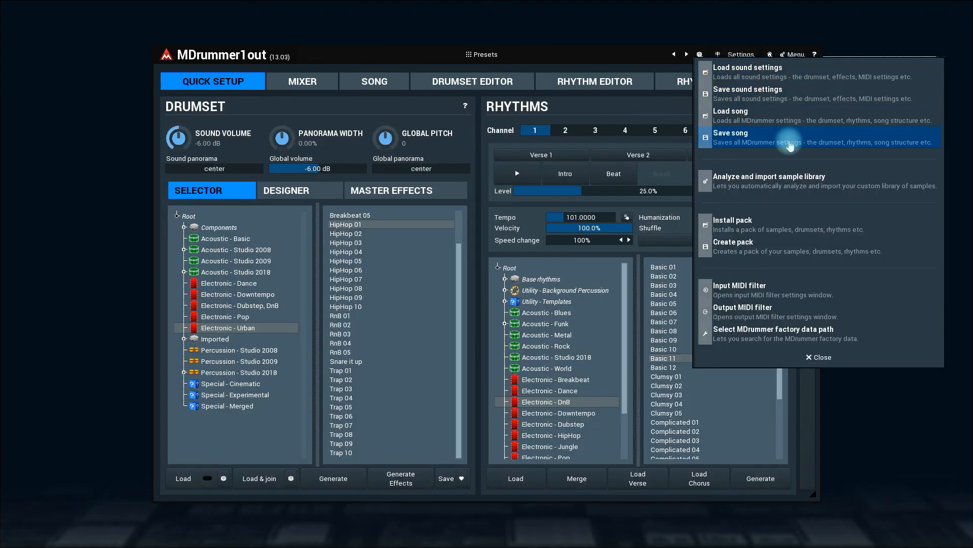
pyautogui.click(785, 183)
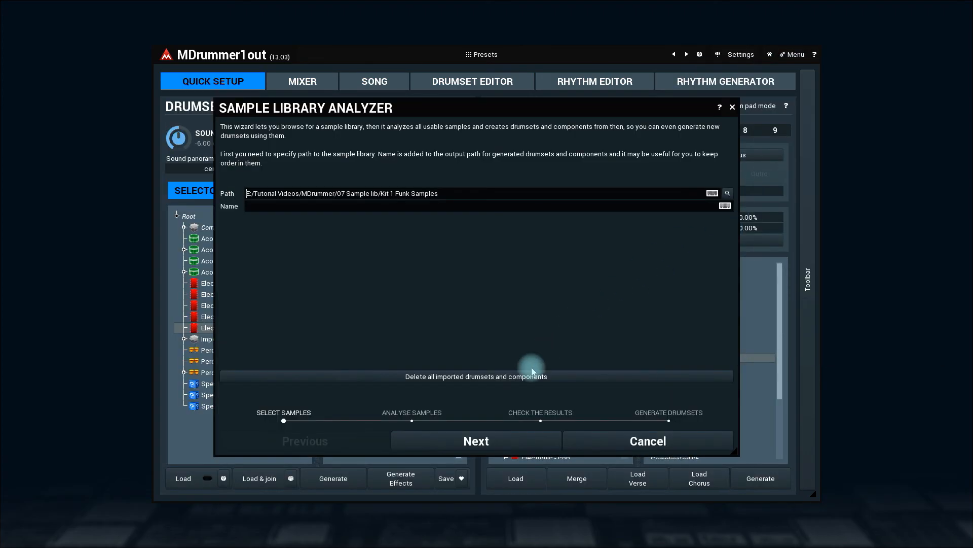
pyautogui.click(481, 442)
pyautogui.click(482, 443)
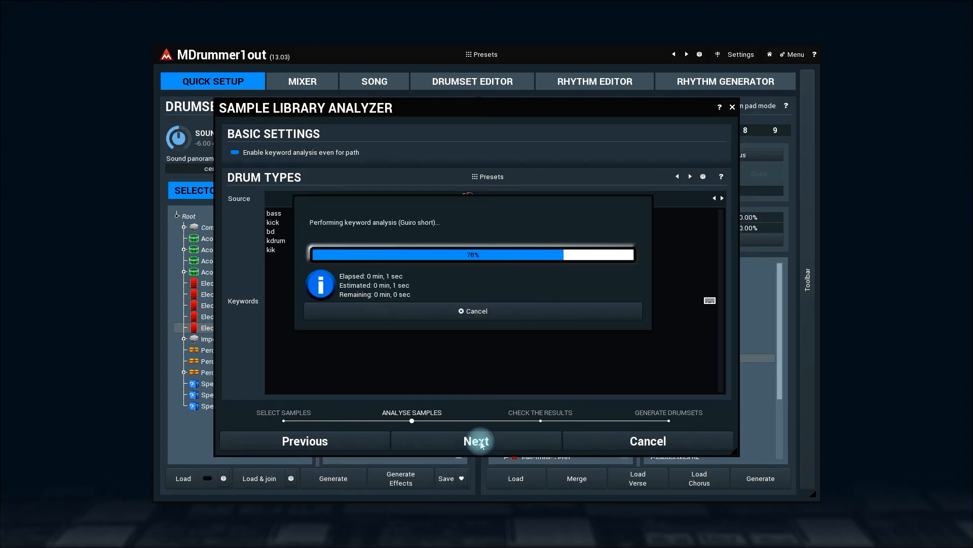
pyautogui.click(481, 442)
pyautogui.click(476, 441)
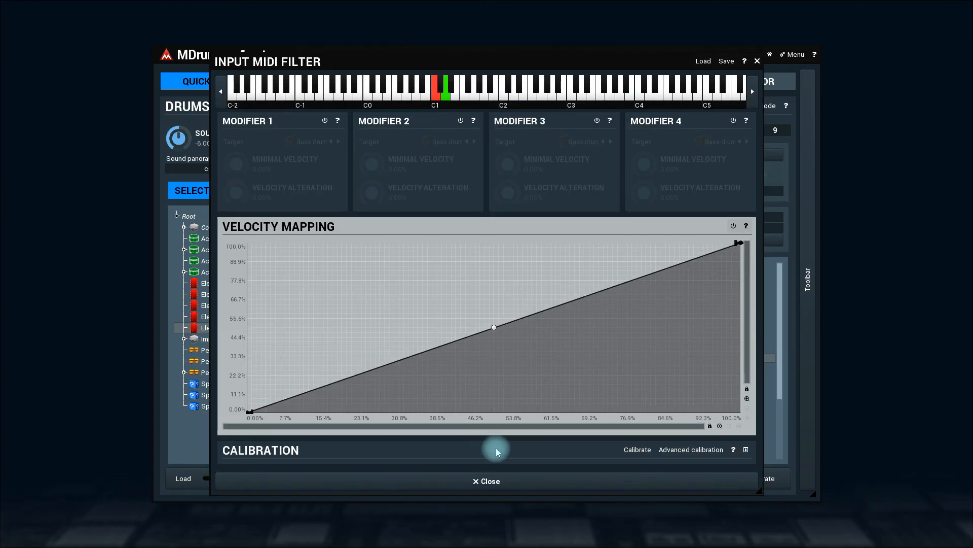
# Step: Calibrate the velocity mapping in the input MIDI filter, and close the filter settings
pyautogui.click(638, 450)
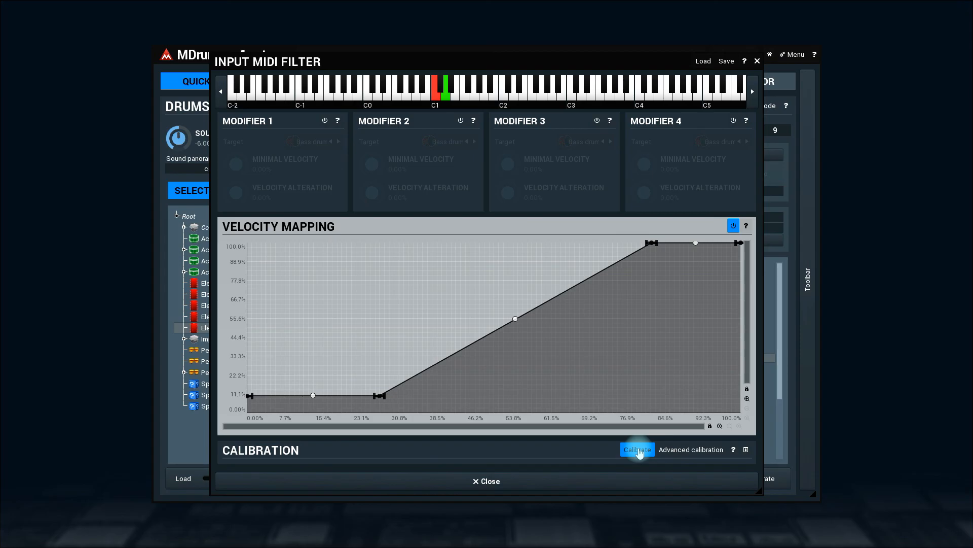
pyautogui.click(487, 480)
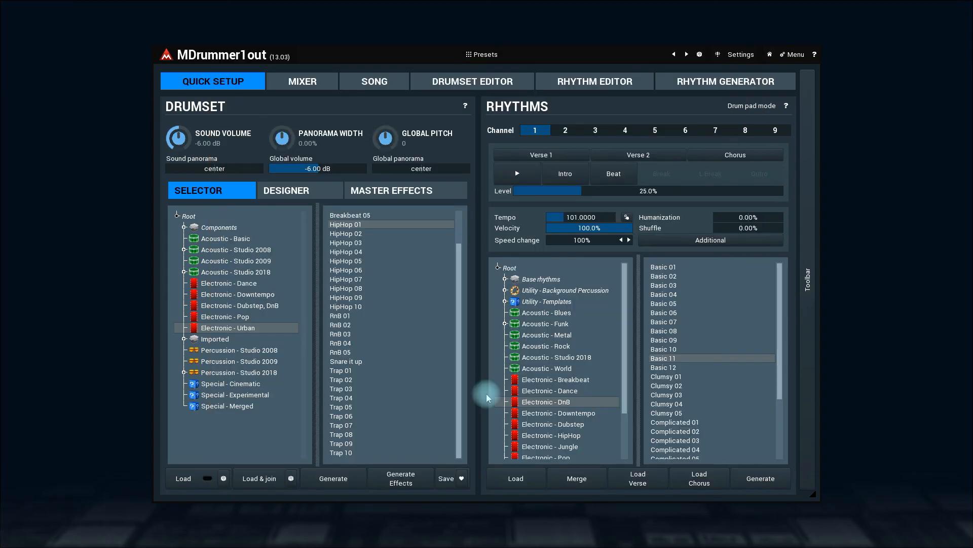